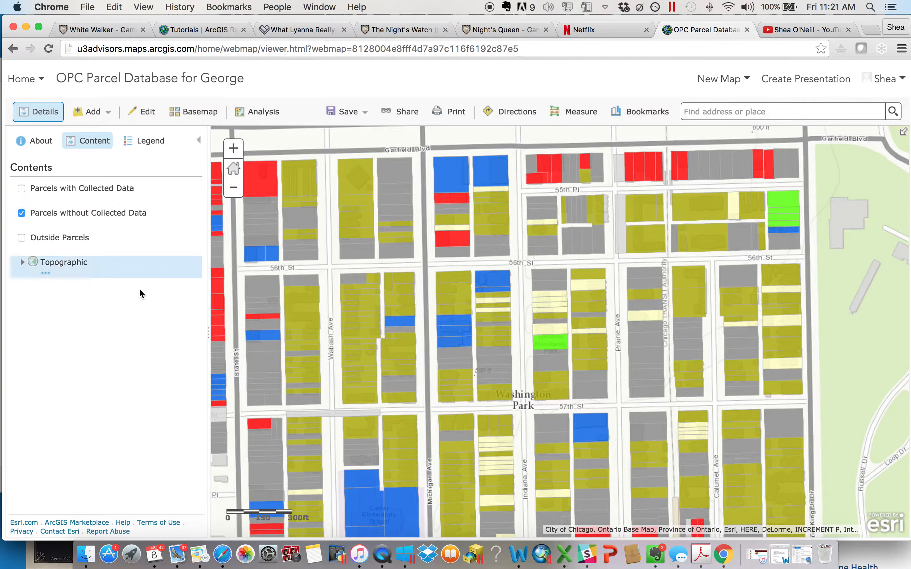
Step: Review the map legend and the available options for the Parcels without Collected Data layer
{"action": "mouse_move", "coordinate": [135, 215]}
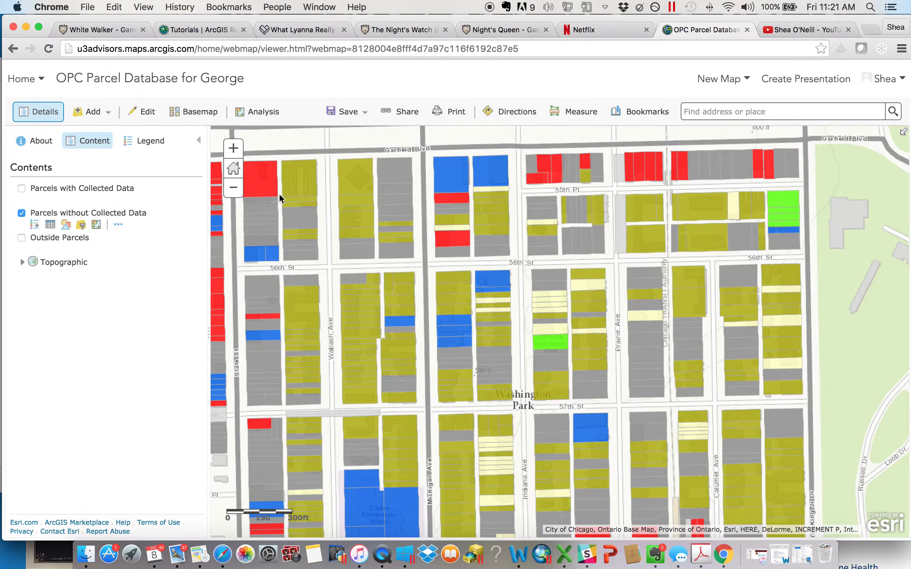
{"action": "left_click", "coordinate": [144, 141]}
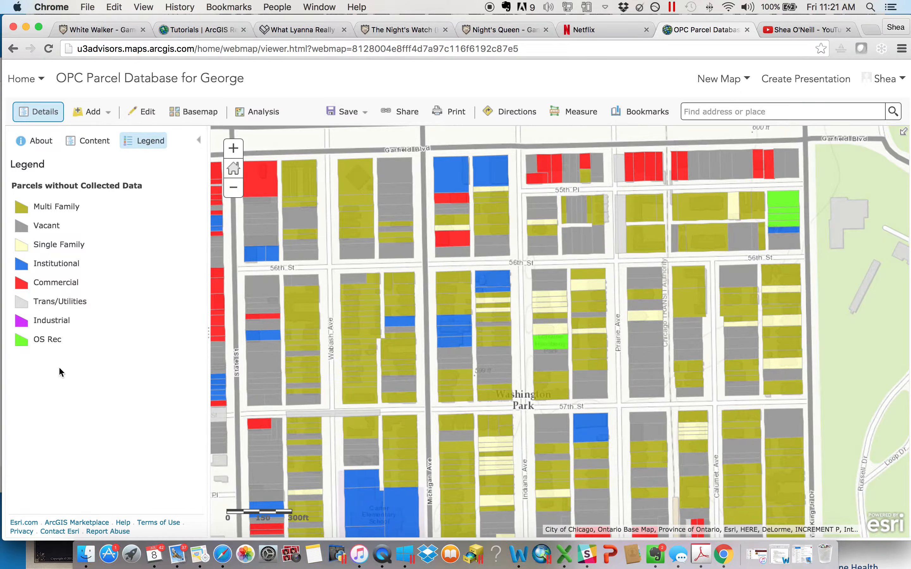
{"action": "left_click", "coordinate": [90, 141]}
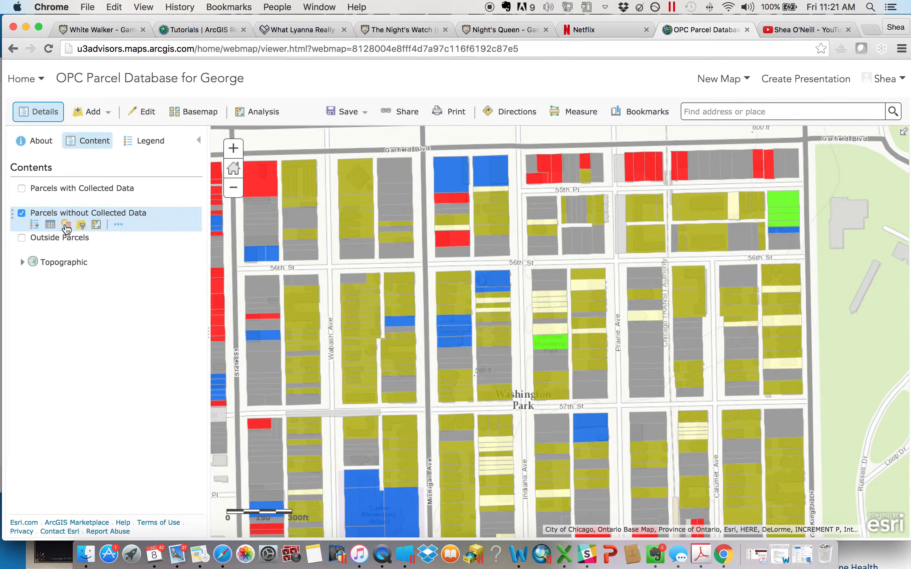
{"action": "left_click", "coordinate": [119, 225]}
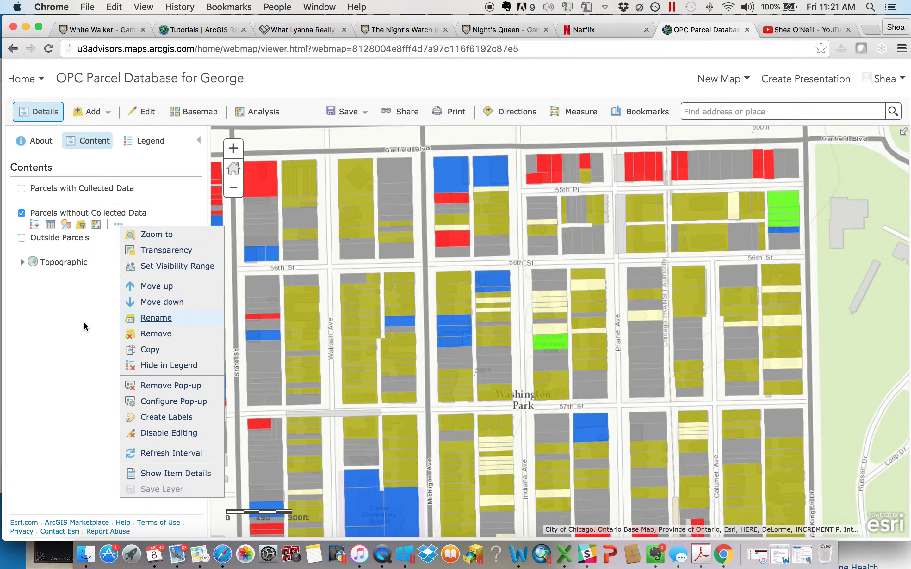
{"action": "left_click", "coordinate": [75, 341]}
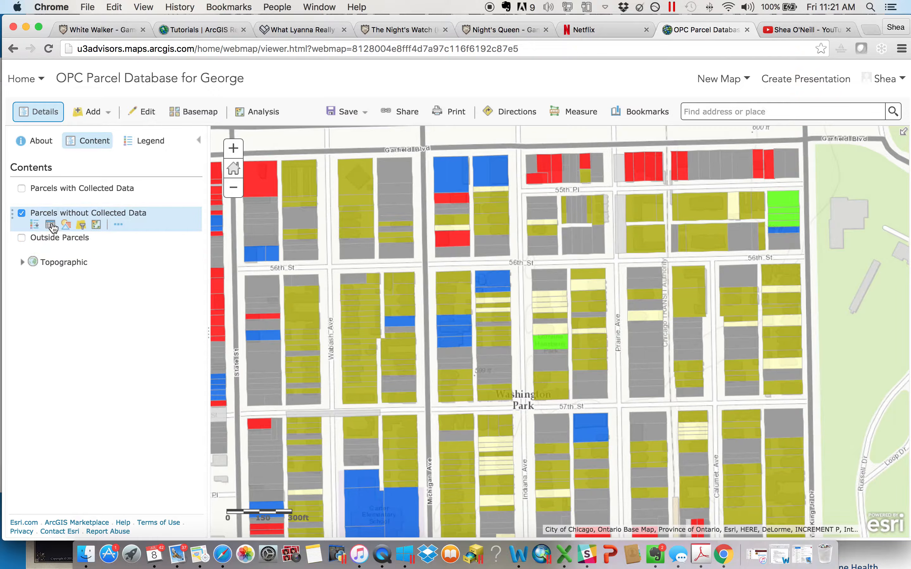
Step: Open the attribute table of the Parcels without Collected Data layer and look through its last columns
{"action": "left_click", "coordinate": [51, 225]}
{"action": "scroll", "coordinate": [331, 451], "scroll_direction": "right", "scroll_amount": 10}
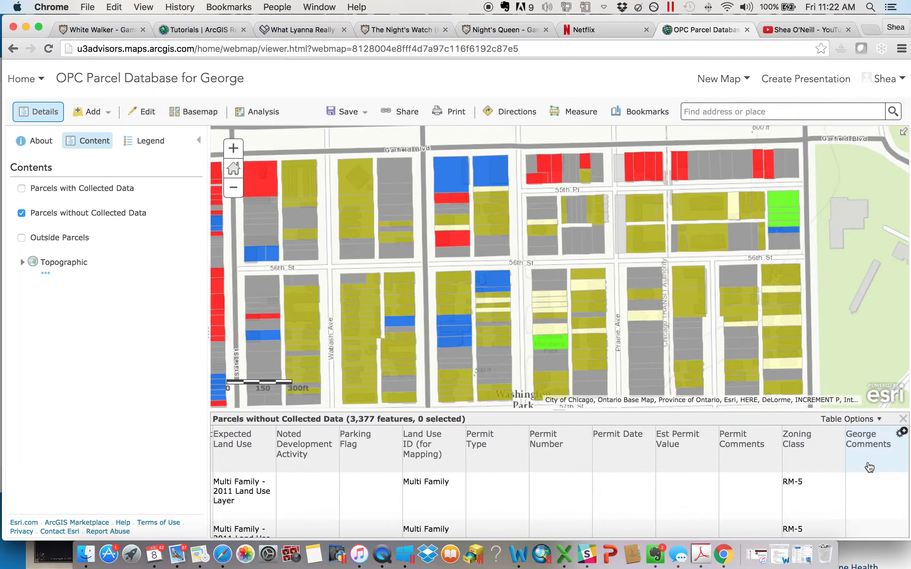
{"action": "left_click", "coordinate": [871, 484]}
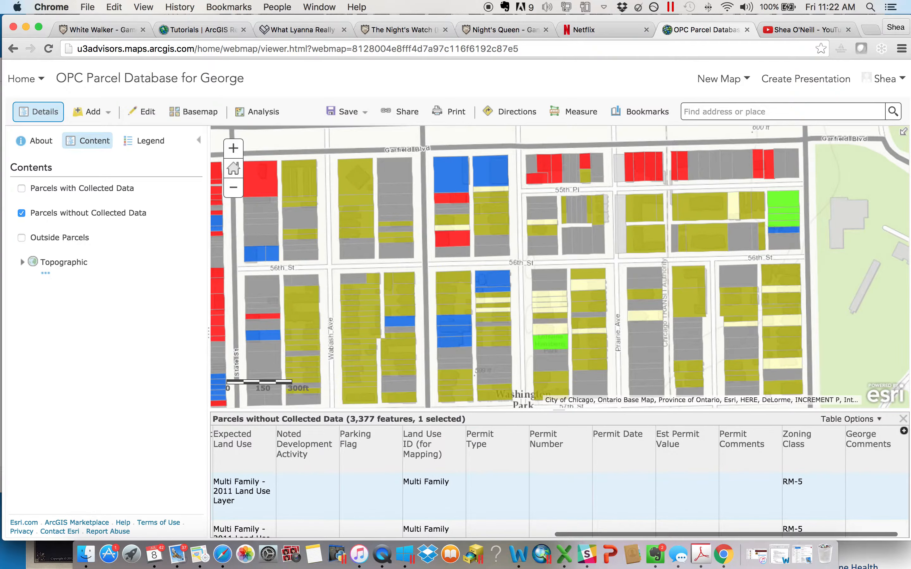
{"action": "scroll", "coordinate": [560, 482], "scroll_direction": "left", "scroll_amount": 2}
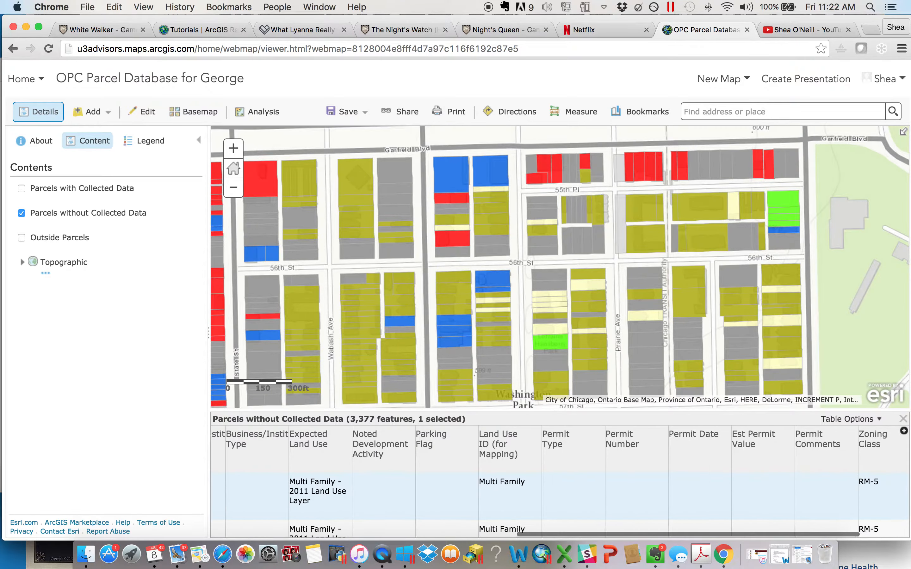
{"action": "scroll", "coordinate": [560, 482], "scroll_direction": "right", "scroll_amount": 2}
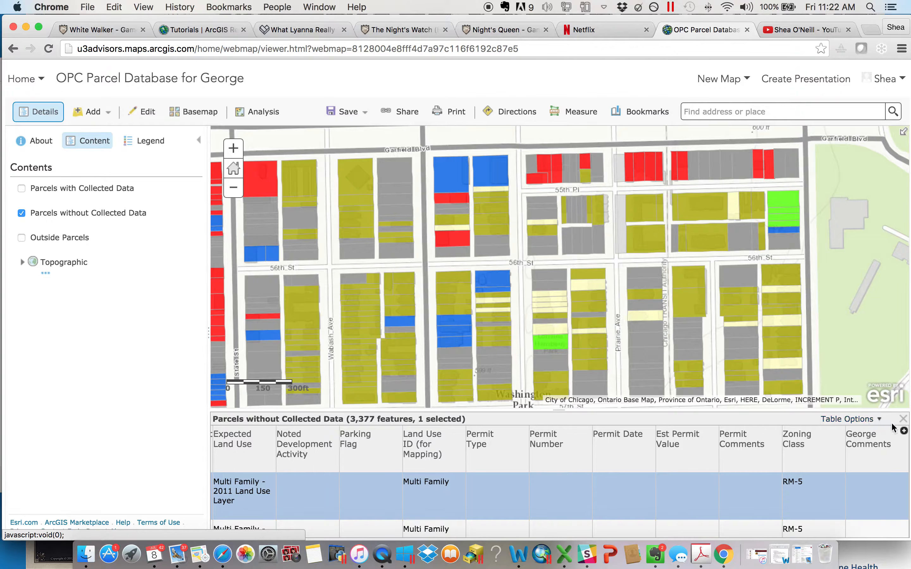
Step: Look through the list of columns that can be shown or hidden in the parcel table
{"action": "left_click", "coordinate": [905, 431]}
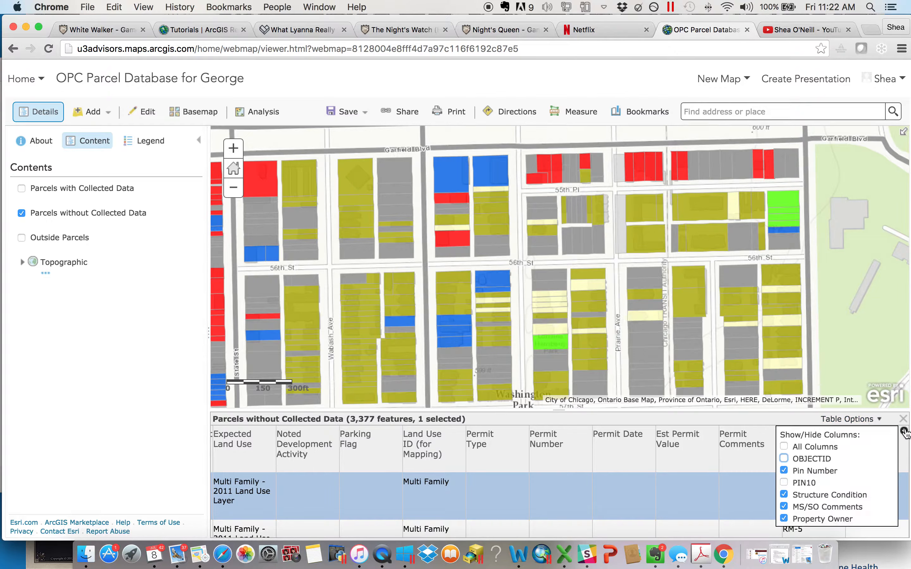
{"action": "scroll", "coordinate": [848, 464], "scroll_direction": "down", "scroll_amount": 5}
{"action": "scroll", "coordinate": [848, 464], "scroll_direction": "down", "scroll_amount": 5}
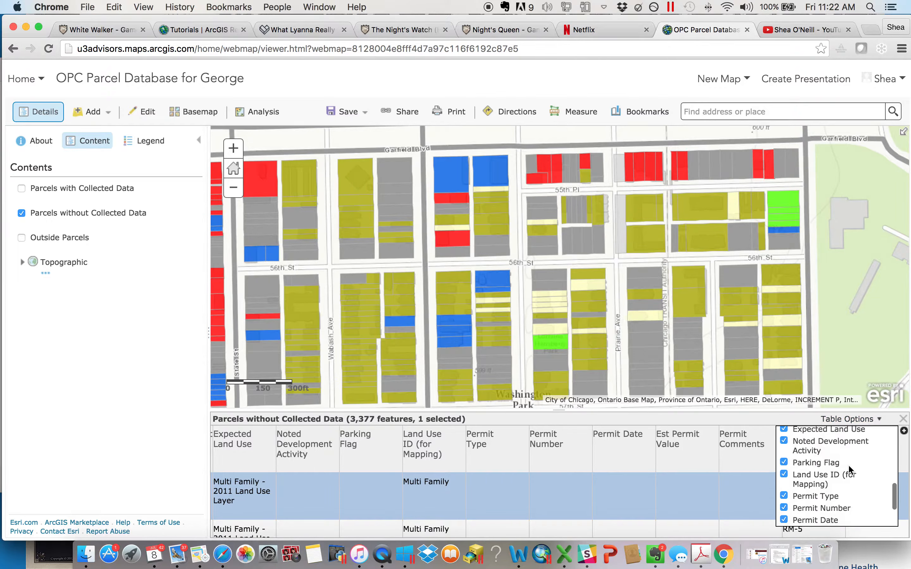
{"action": "scroll", "coordinate": [848, 465], "scroll_direction": "up", "scroll_amount": 15}
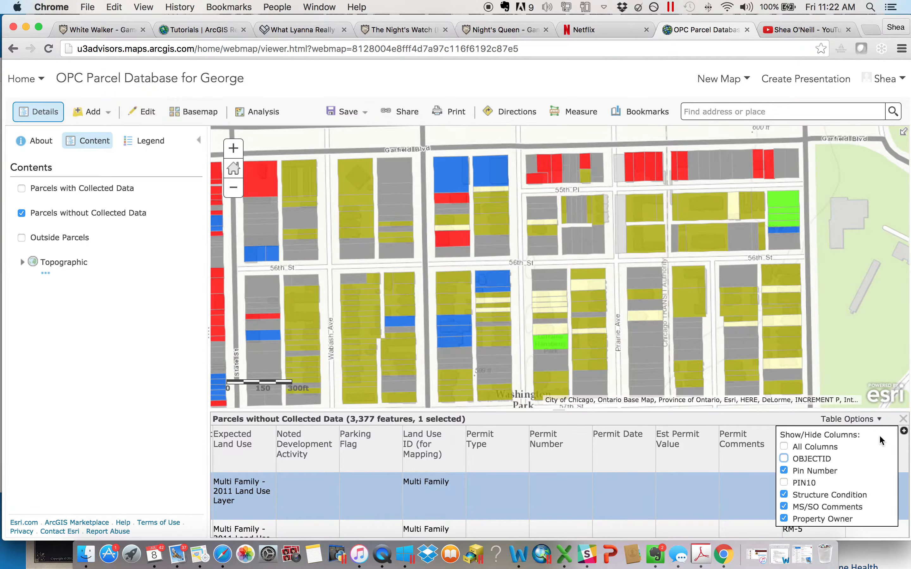
{"action": "left_click", "coordinate": [902, 431]}
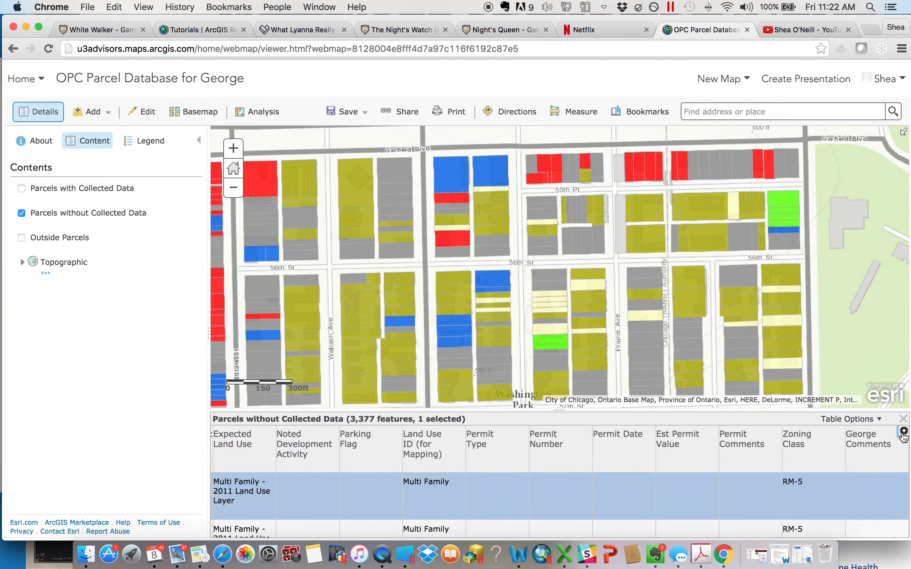
Step: Add a string field named CollectField with the alias Collect Field to the parcel table
{"action": "left_click", "coordinate": [876, 419]}
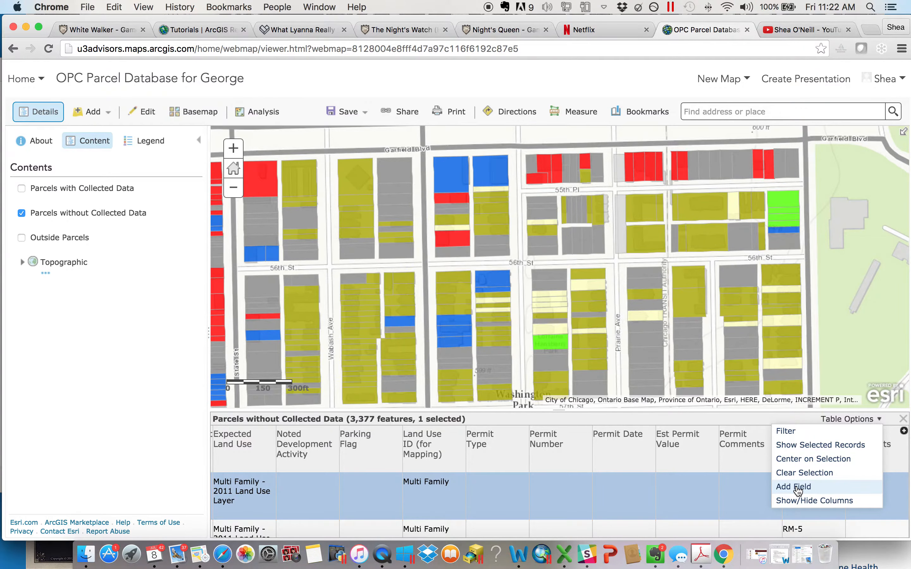
{"action": "left_click", "coordinate": [813, 486]}
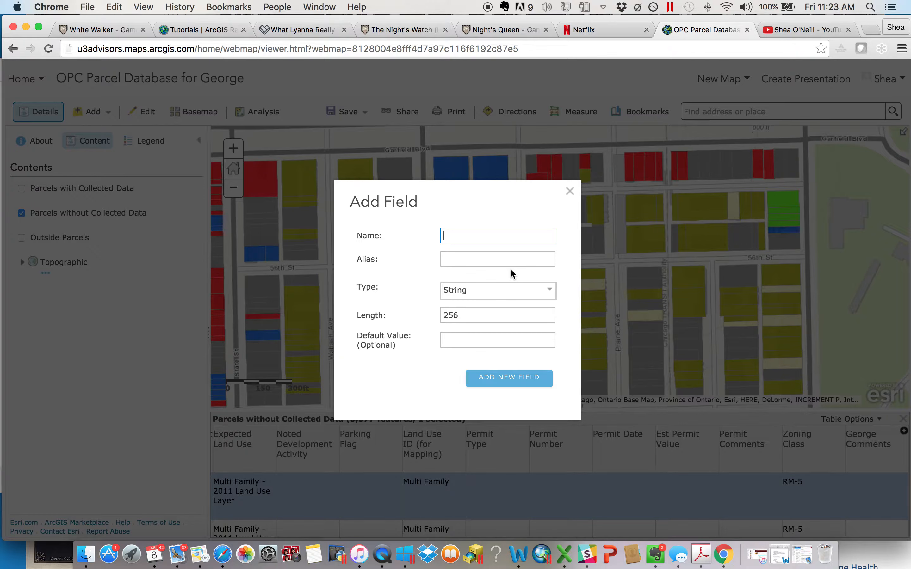
{"action": "type", "text": "CollectField"}
{"action": "key", "text": "Tab"}
{"action": "type", "text": "Collect Field"}
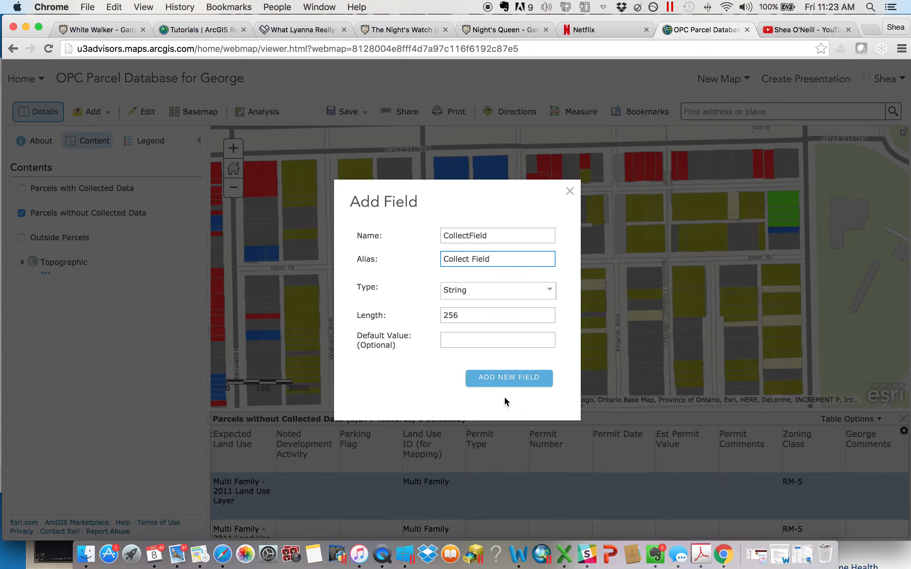
{"action": "left_click", "coordinate": [524, 379]}
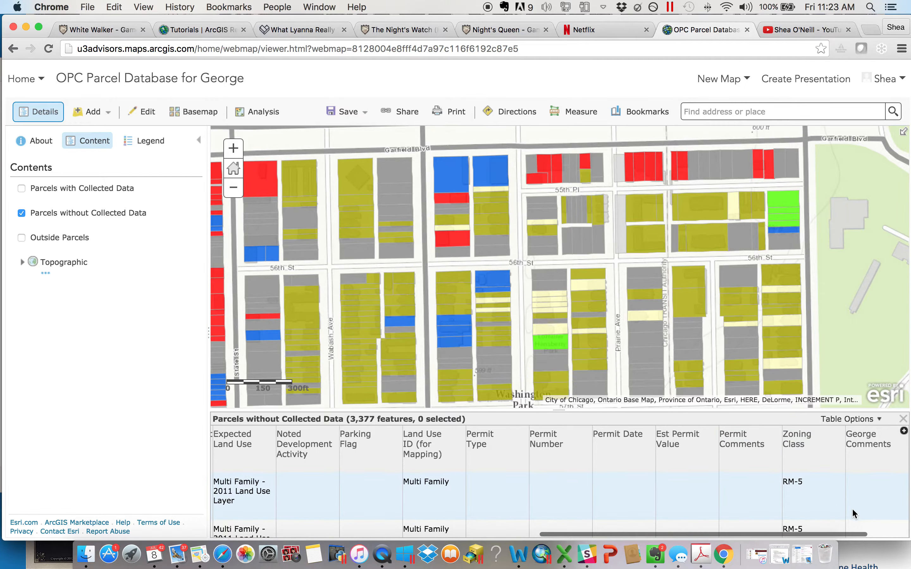
Step: Check for the new Collect Field column at the end of the table and in the list of columns
{"action": "left_click", "coordinate": [863, 513]}
{"action": "scroll", "coordinate": [863, 512], "scroll_direction": "right", "scroll_amount": 3}
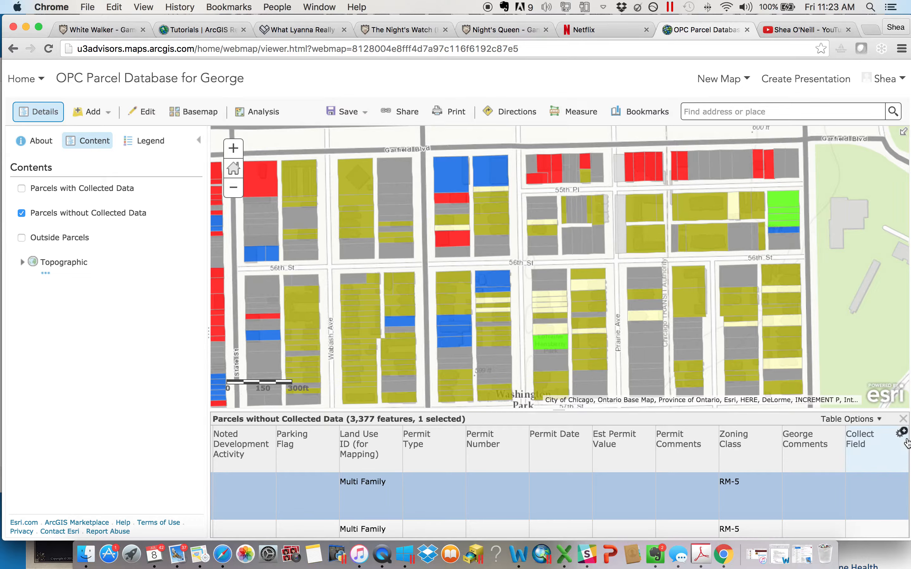
{"action": "left_click", "coordinate": [899, 434]}
{"action": "scroll", "coordinate": [851, 504], "scroll_direction": "down", "scroll_amount": 5}
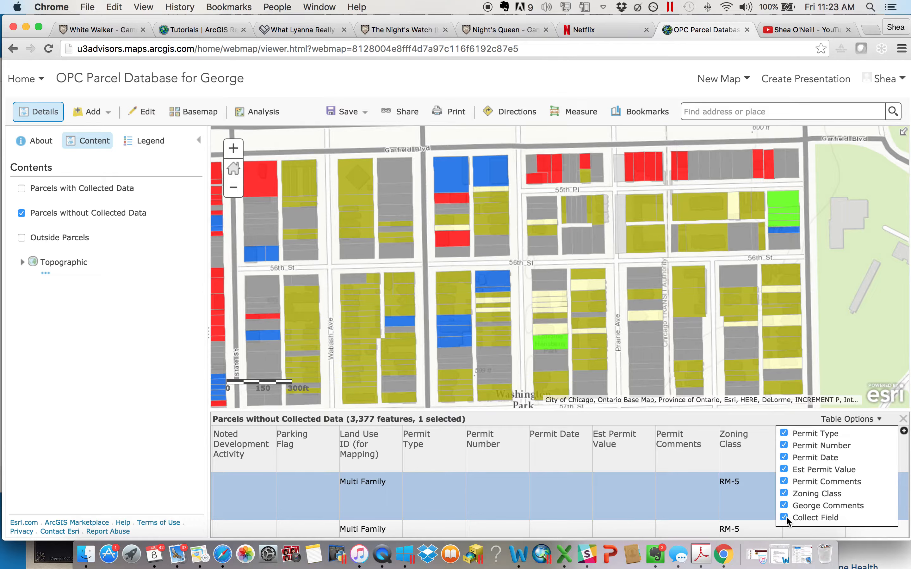
{"action": "left_click", "coordinate": [839, 356]}
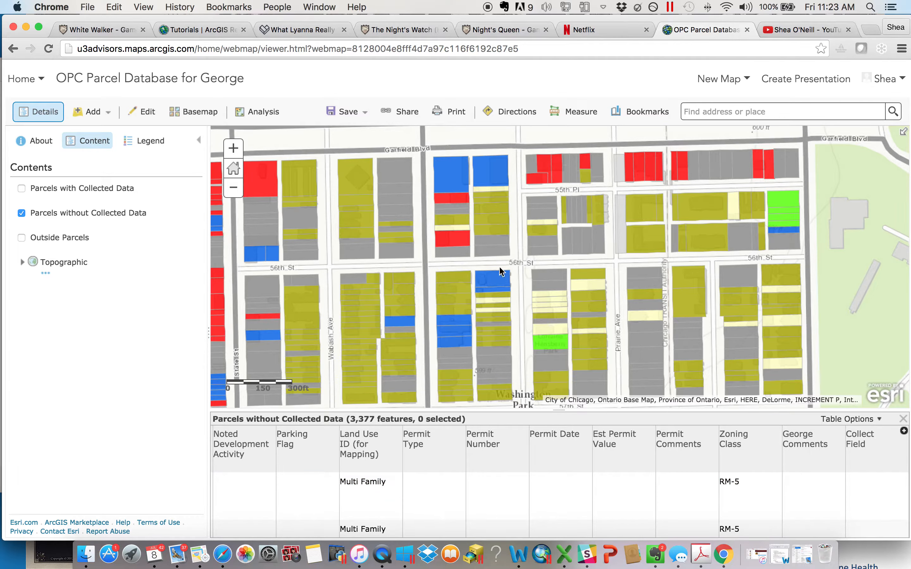
Step: Inspect the attributes of the blue institutional parcel just below 56th St, down to Collect Field
{"action": "left_click", "coordinate": [499, 286]}
{"action": "scroll", "coordinate": [569, 313], "scroll_direction": "down", "scroll_amount": 3}
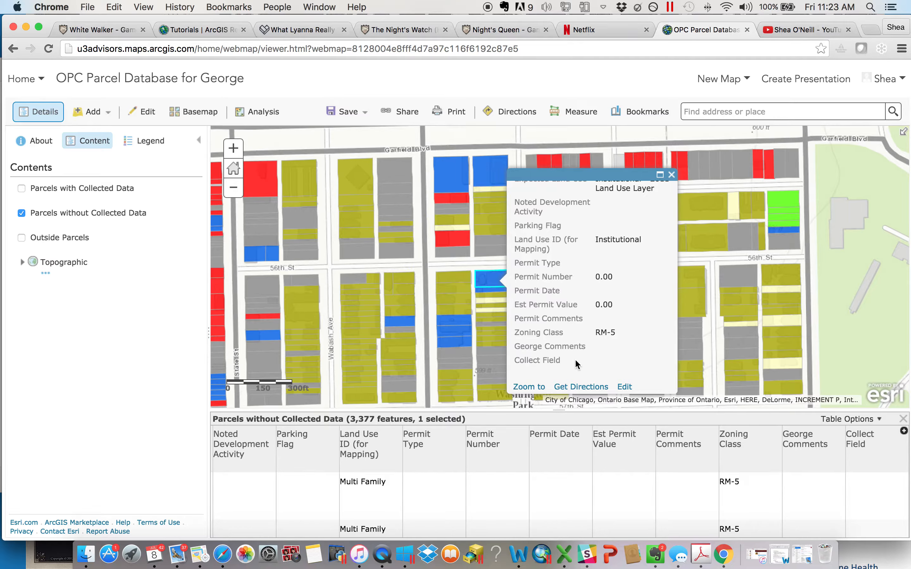
{"action": "left_click", "coordinate": [672, 175]}
Step: Set Collect Field to Yes for the green OS Rec parcel between 56th St and 57th St, and finish editing
{"action": "left_click", "coordinate": [554, 338]}
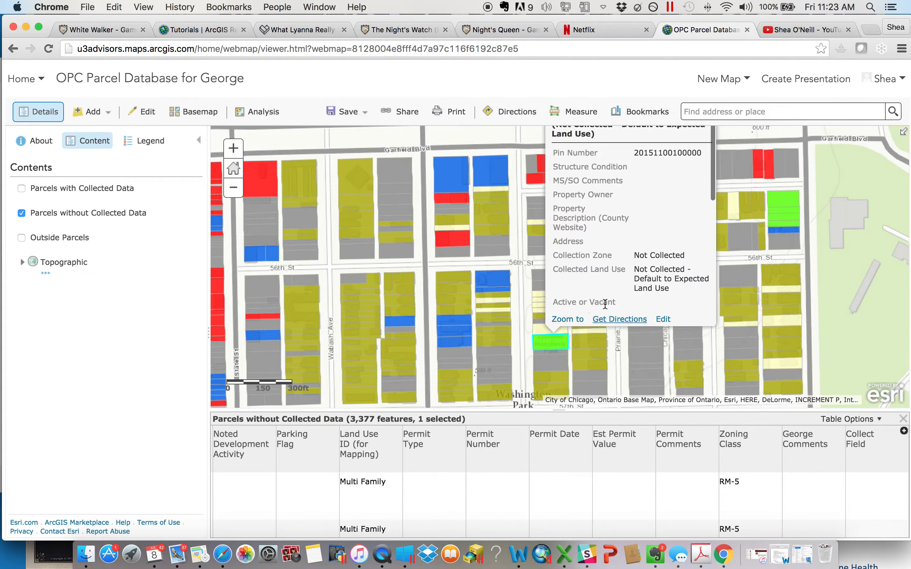
{"action": "scroll", "coordinate": [608, 294], "scroll_direction": "down", "scroll_amount": 5}
{"action": "left_click", "coordinate": [664, 320]}
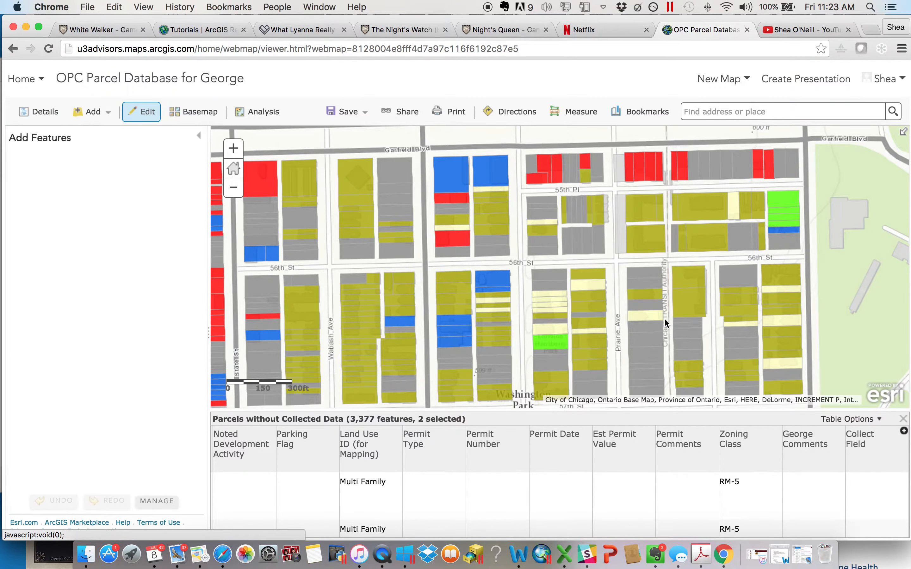
{"action": "scroll", "coordinate": [674, 343], "scroll_direction": "down", "scroll_amount": 10}
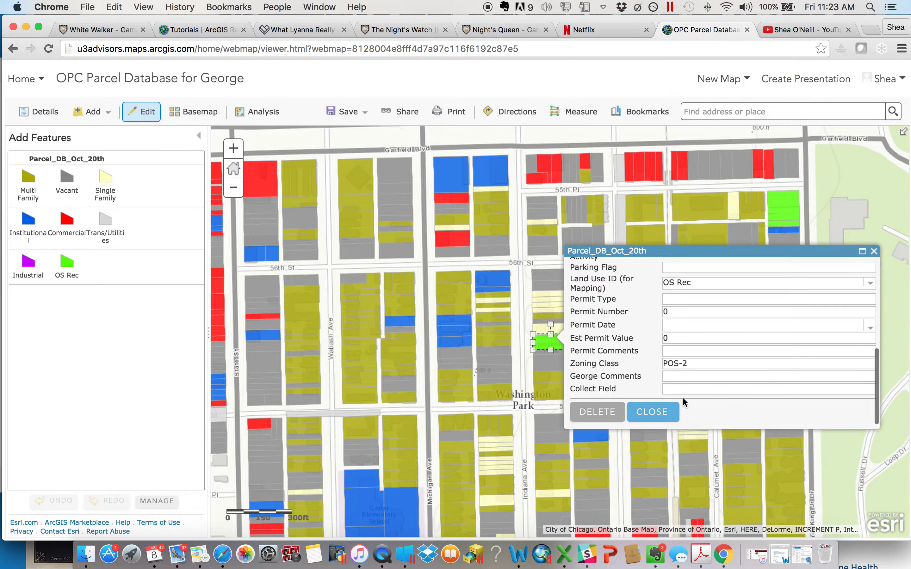
{"action": "left_click", "coordinate": [683, 388]}
{"action": "type", "text": "Yes"}
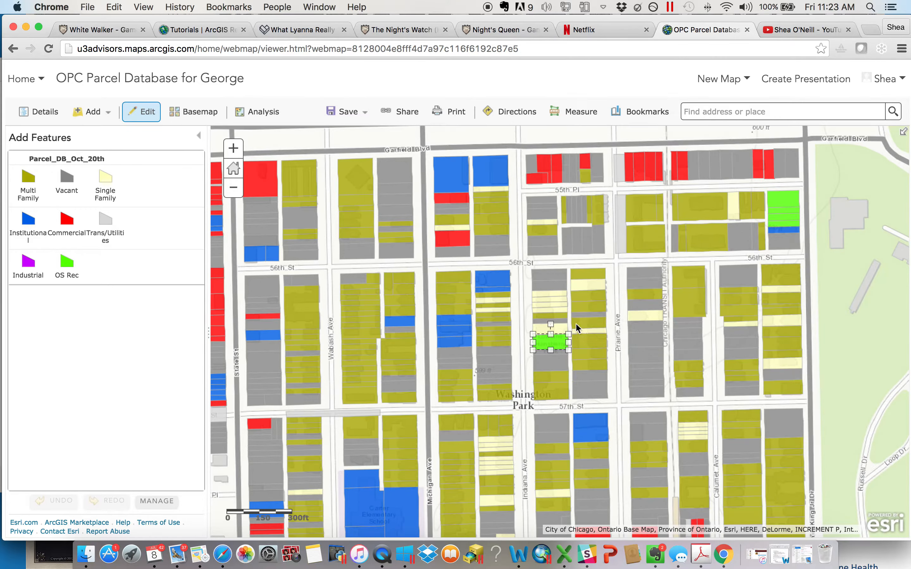
{"action": "left_click", "coordinate": [599, 340]}
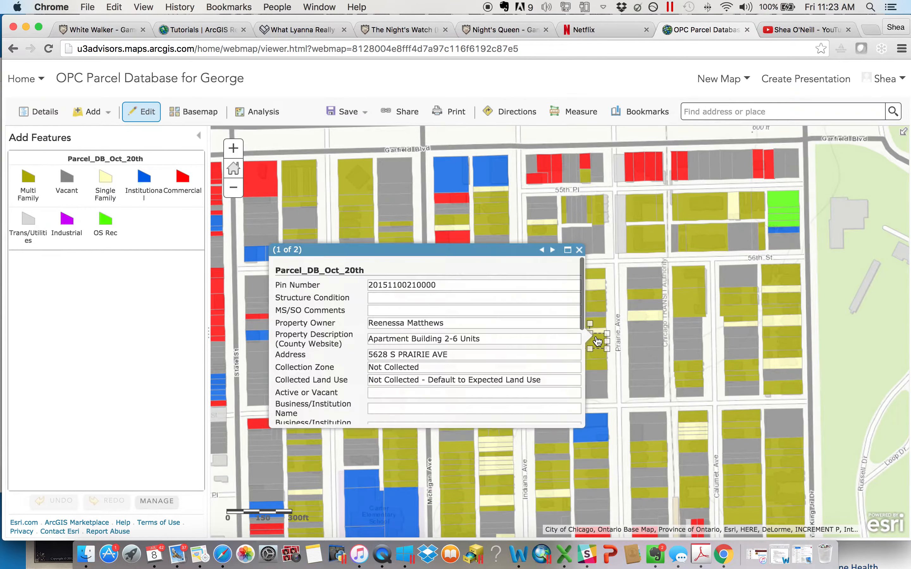
{"action": "left_click", "coordinate": [579, 251]}
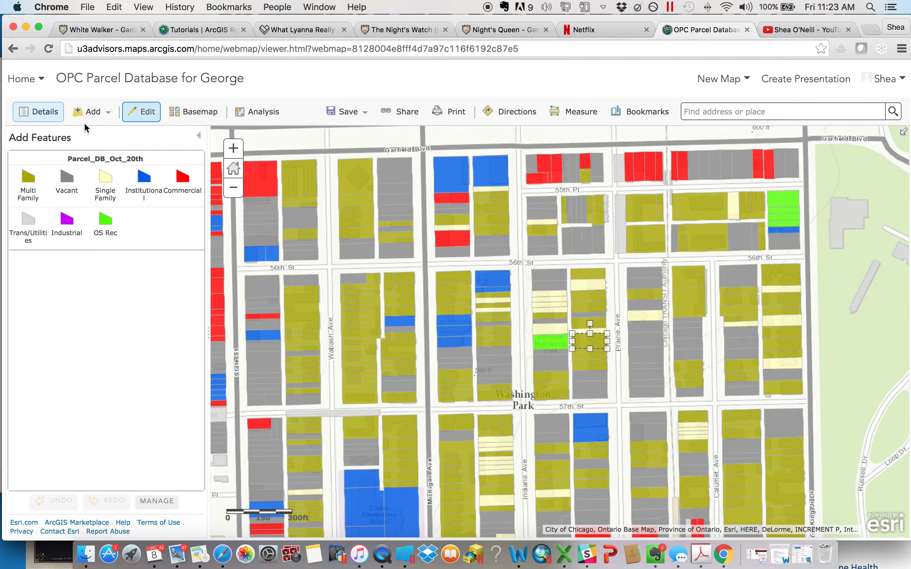
{"action": "left_click", "coordinate": [145, 112]}
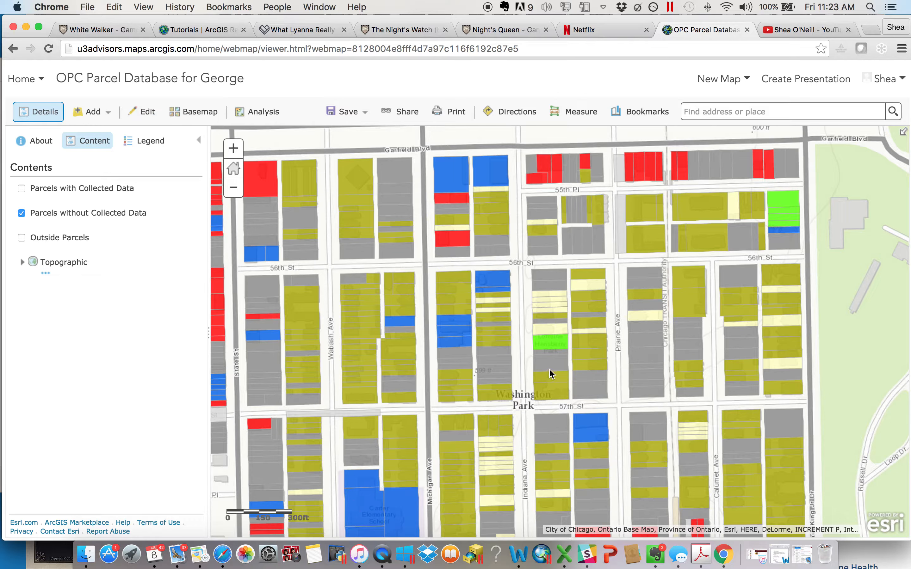
Step: Check the Collect Field entry in the green OS Rec parcel's pop-up
{"action": "left_click", "coordinate": [550, 343]}
{"action": "scroll", "coordinate": [628, 391], "scroll_direction": "down", "scroll_amount": 10}
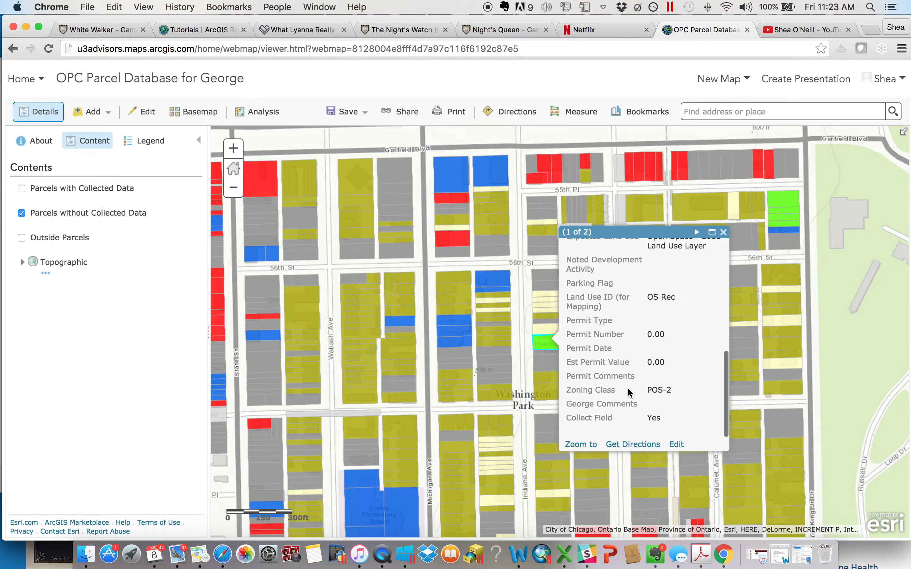
{"action": "left_click", "coordinate": [722, 232]}
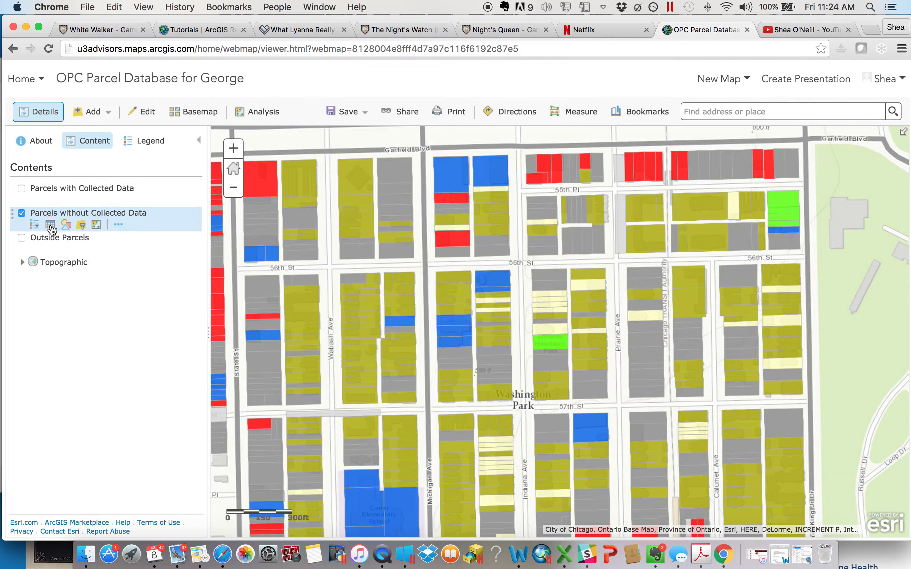
Step: Open the attribute table of Parcels without Collected Data and bring up the calculation expression builder for Collect Field
{"action": "left_click", "coordinate": [51, 226]}
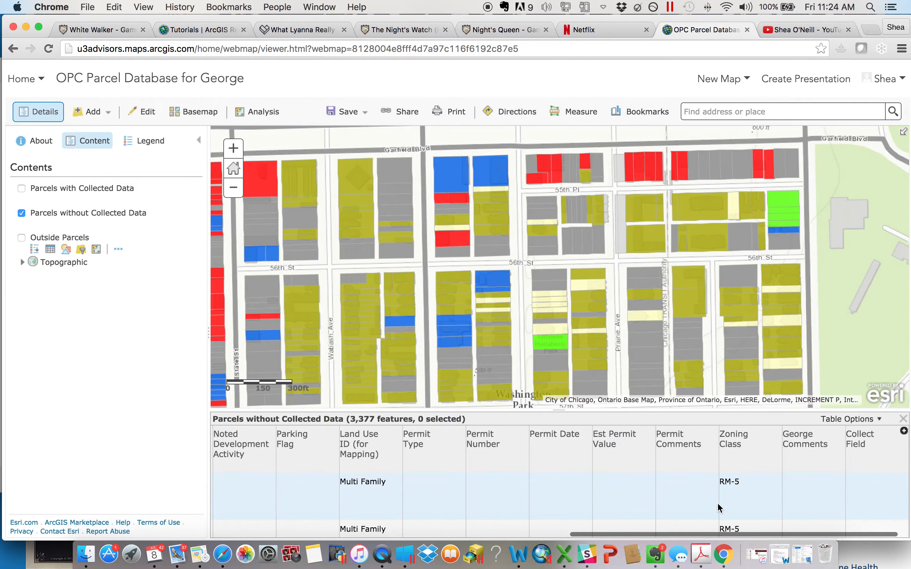
{"action": "left_click", "coordinate": [887, 447]}
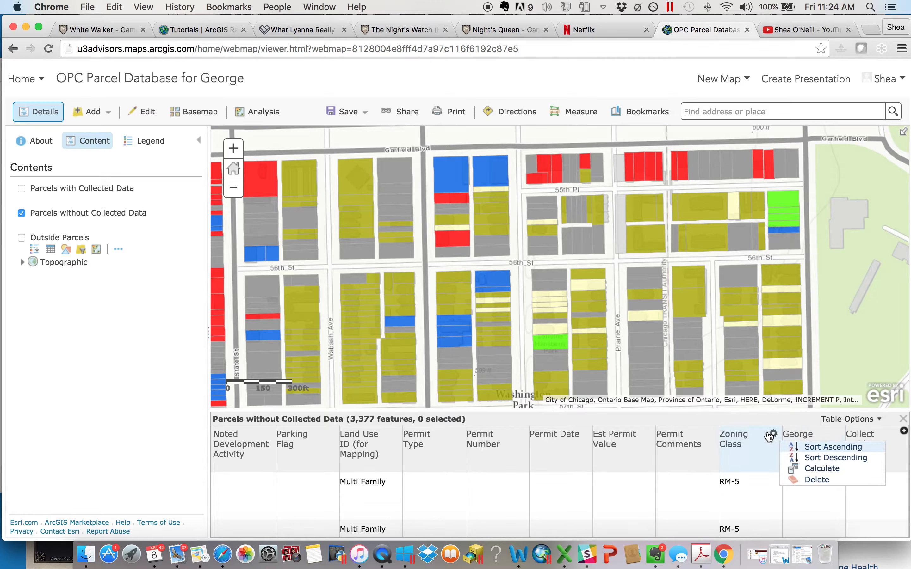
{"action": "left_click", "coordinate": [830, 470]}
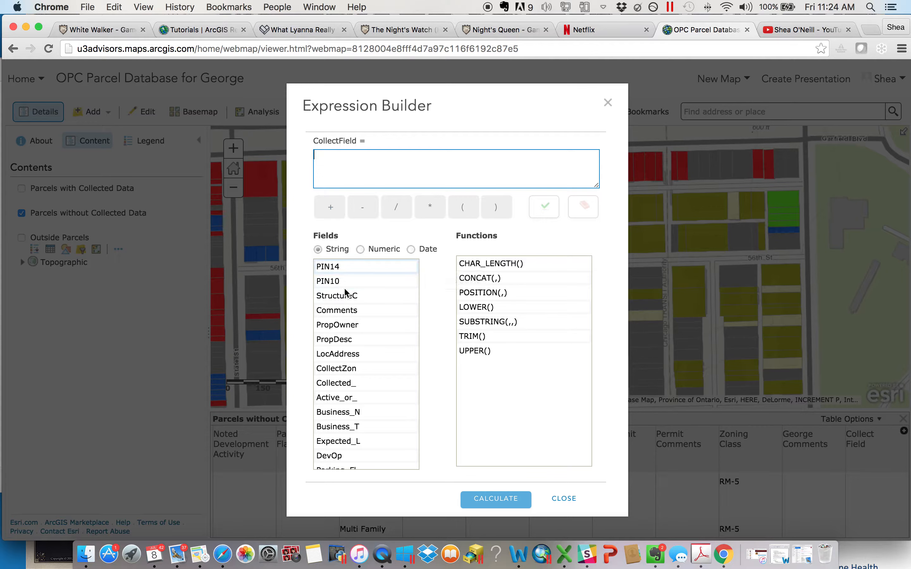
Step: Try the DevOp field as the Collect Field expression and clear it again
{"action": "scroll", "coordinate": [343, 338], "scroll_direction": "down", "scroll_amount": 4}
{"action": "scroll", "coordinate": [341, 359], "scroll_direction": "down", "scroll_amount": 3}
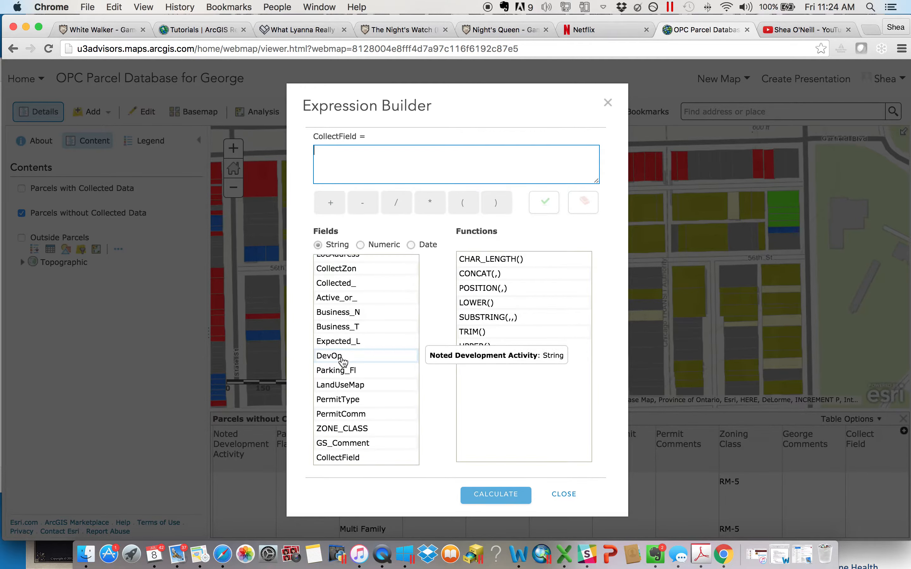
{"action": "left_click", "coordinate": [342, 358]}
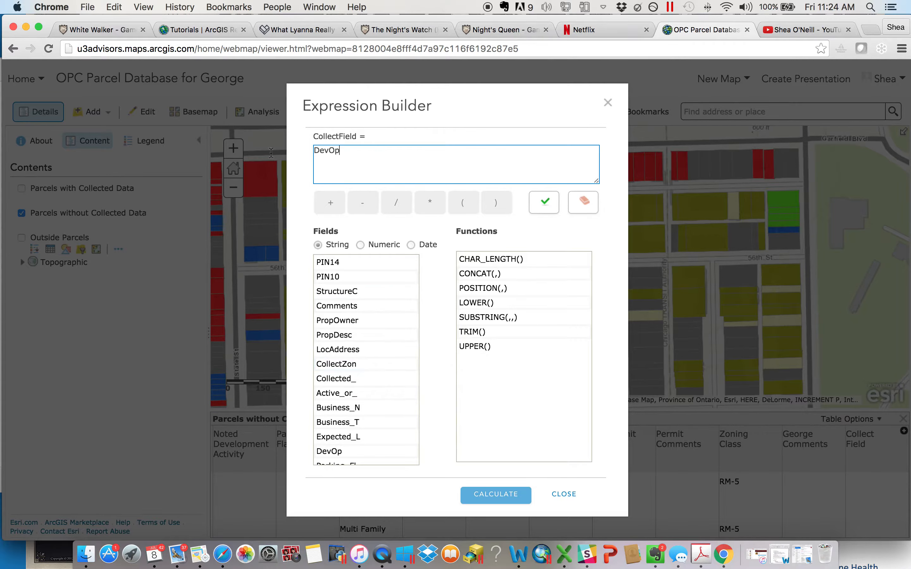
{"action": "double_click", "coordinate": [326, 150]}
{"action": "key", "text": "BackSpace"}
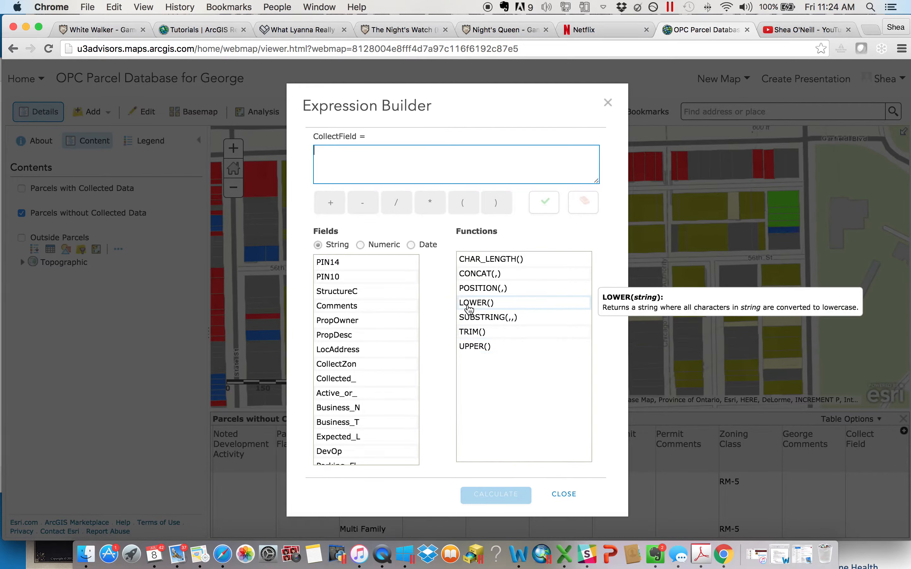
Step: Look at the numeric and string fields and functions in the expression builder, and close it and the table without calculating
{"action": "left_click", "coordinate": [377, 246]}
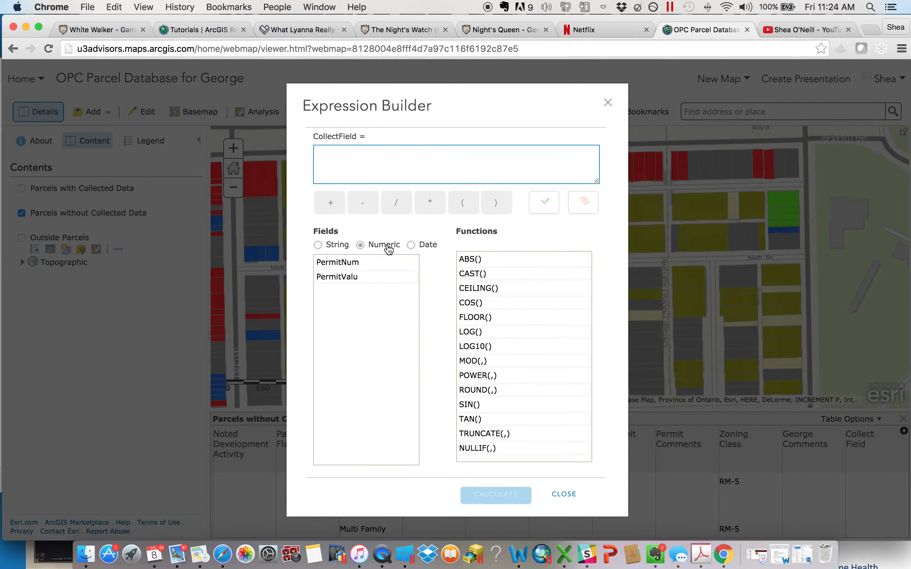
{"action": "left_click", "coordinate": [333, 245]}
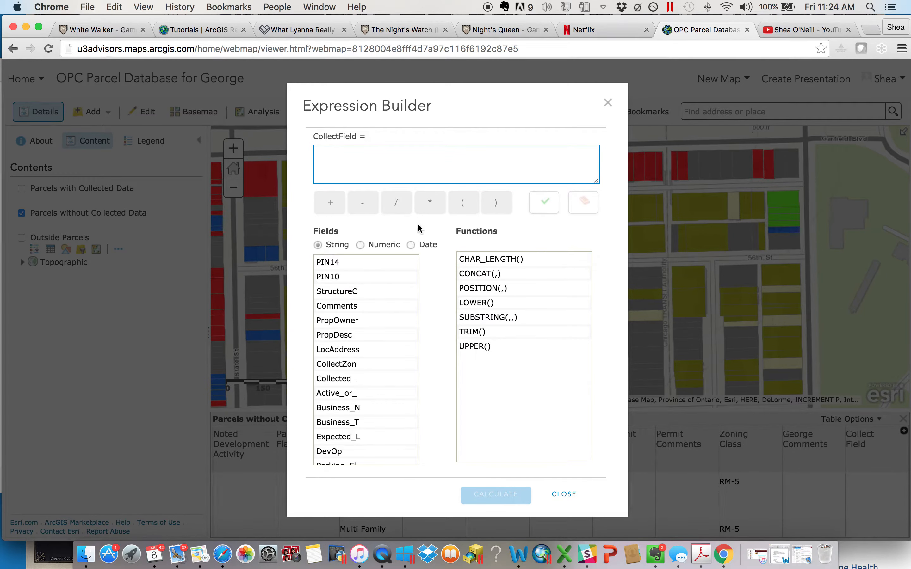
{"action": "left_click", "coordinate": [607, 102]}
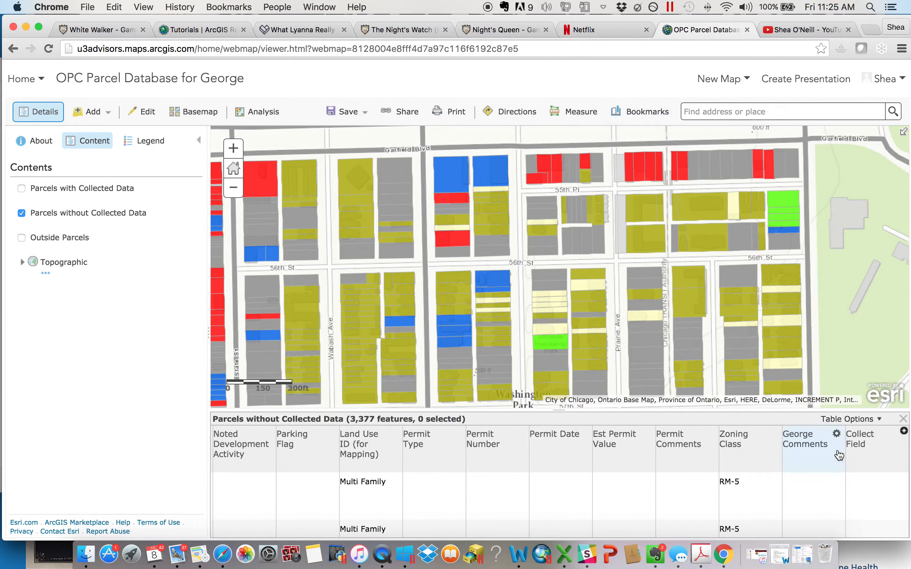
{"action": "left_click", "coordinate": [904, 418]}
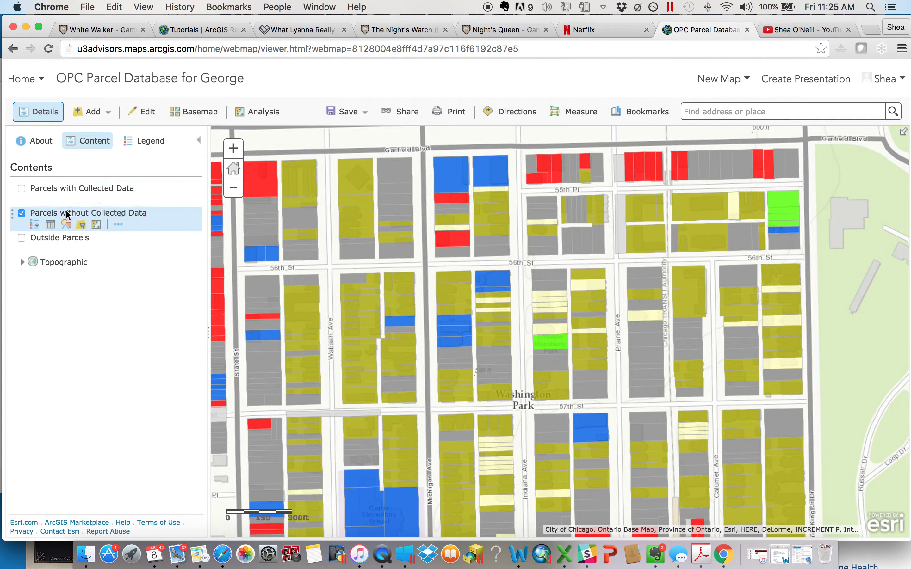
Step: Open the style settings of Parcels without Collected Data and look through the attributes available for display
{"action": "left_click", "coordinate": [70, 225]}
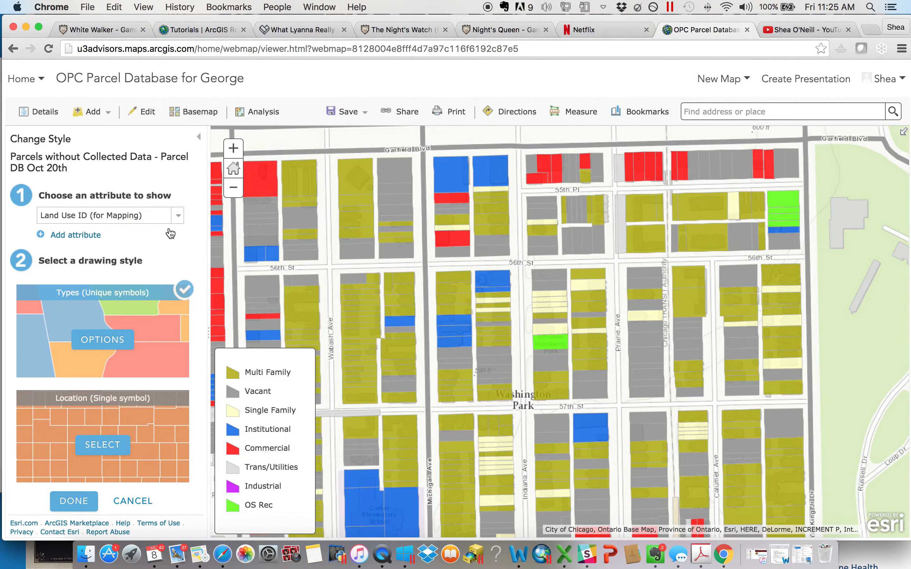
{"action": "left_click", "coordinate": [129, 215]}
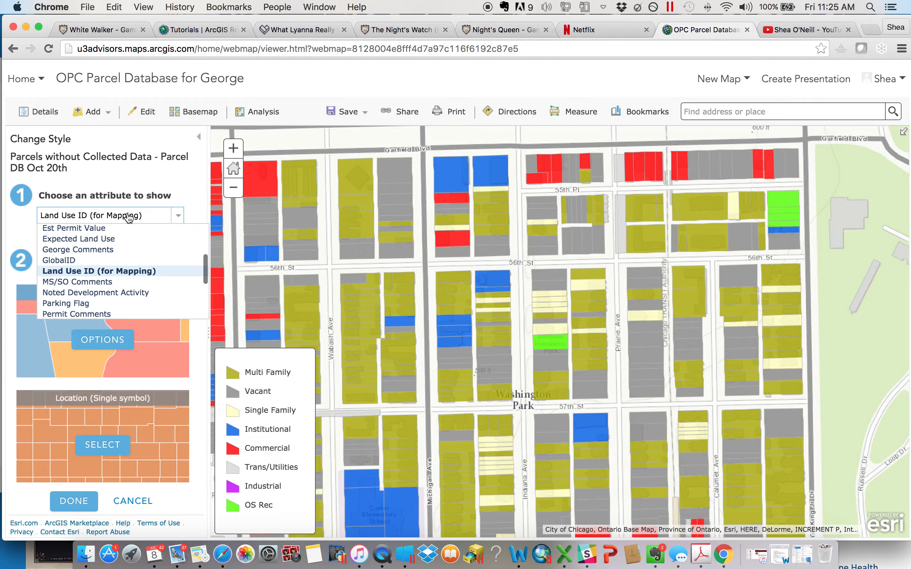
{"action": "left_click", "coordinate": [141, 193]}
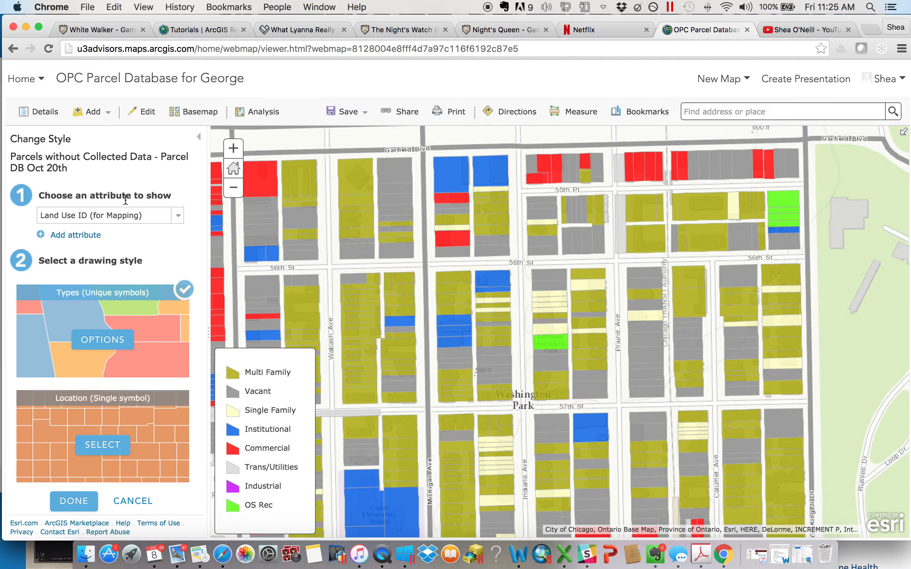
{"action": "left_click", "coordinate": [127, 217]}
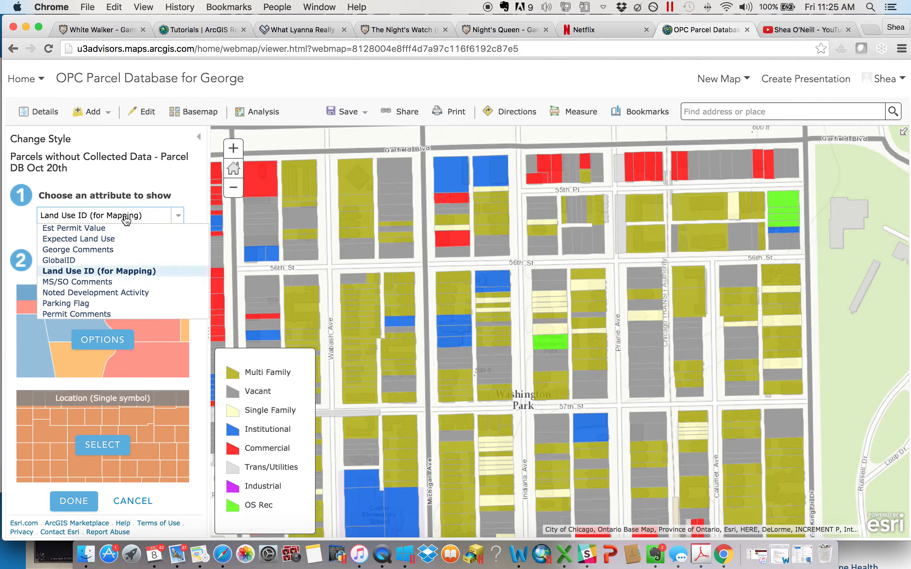
{"action": "left_click", "coordinate": [153, 182]}
Step: Inspect the land use attributes of the multi family parcel just east of Wabash Ave below Garfield Blvd, and close its pop-up
{"action": "left_click", "coordinate": [357, 204]}
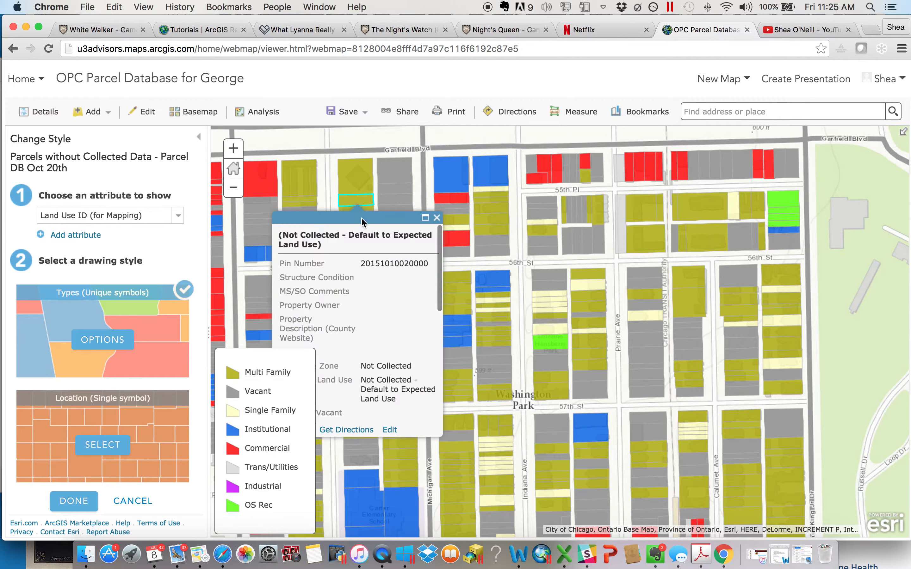
{"action": "scroll", "coordinate": [412, 377], "scroll_direction": "down", "scroll_amount": 4}
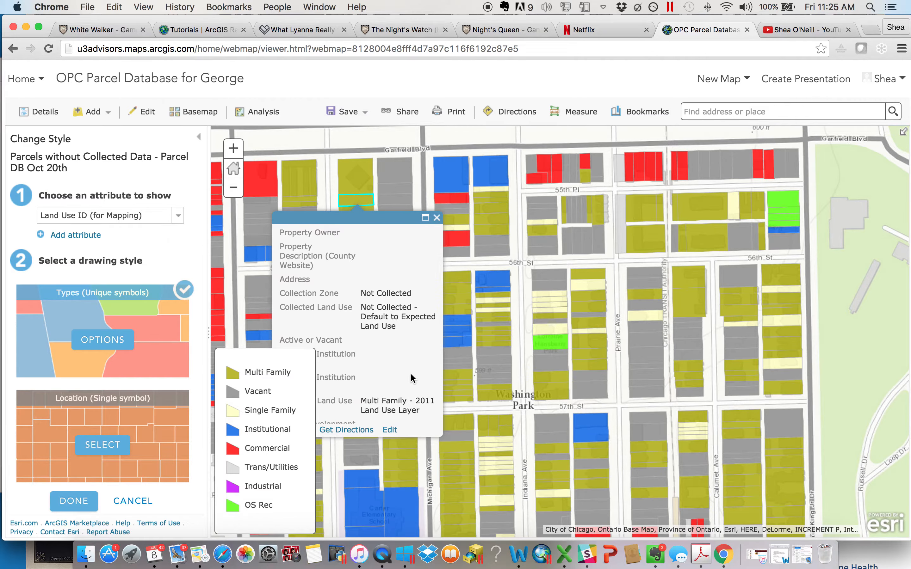
{"action": "scroll", "coordinate": [392, 341], "scroll_direction": "down", "scroll_amount": 4}
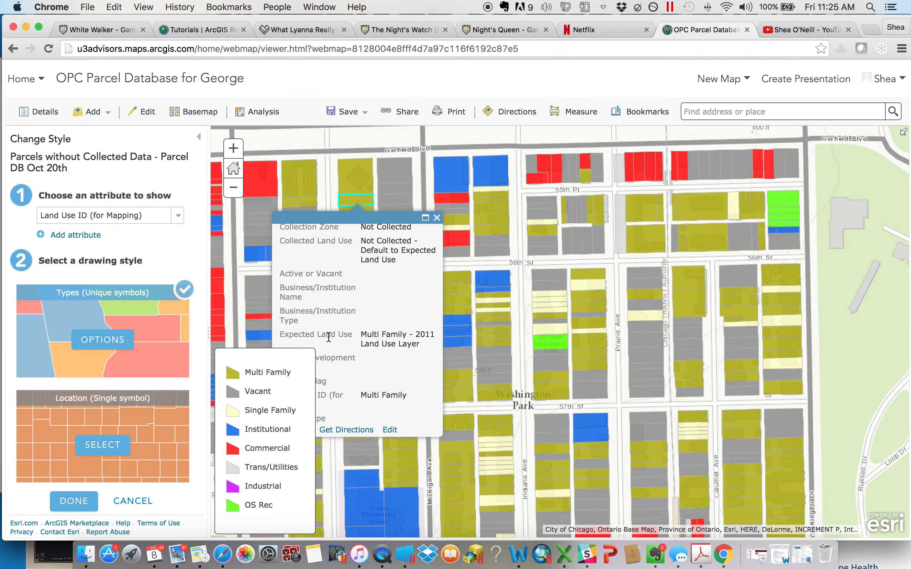
{"action": "left_click", "coordinate": [437, 218]}
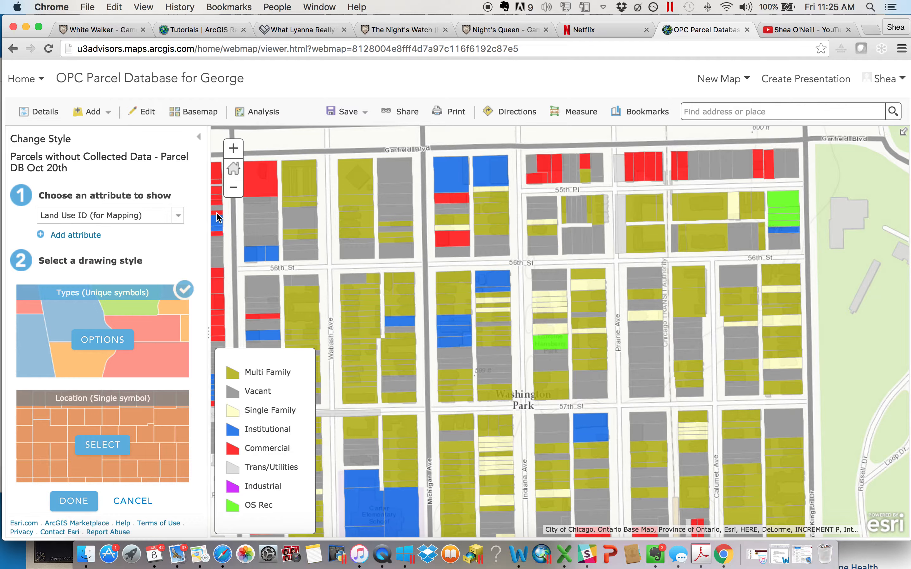
Step: Review the class symbols and transparency options of the Land Use ID (for Mapping) style, and leave them without changes
{"action": "left_click", "coordinate": [139, 219]}
{"action": "left_click", "coordinate": [192, 187]}
{"action": "left_click", "coordinate": [96, 342]}
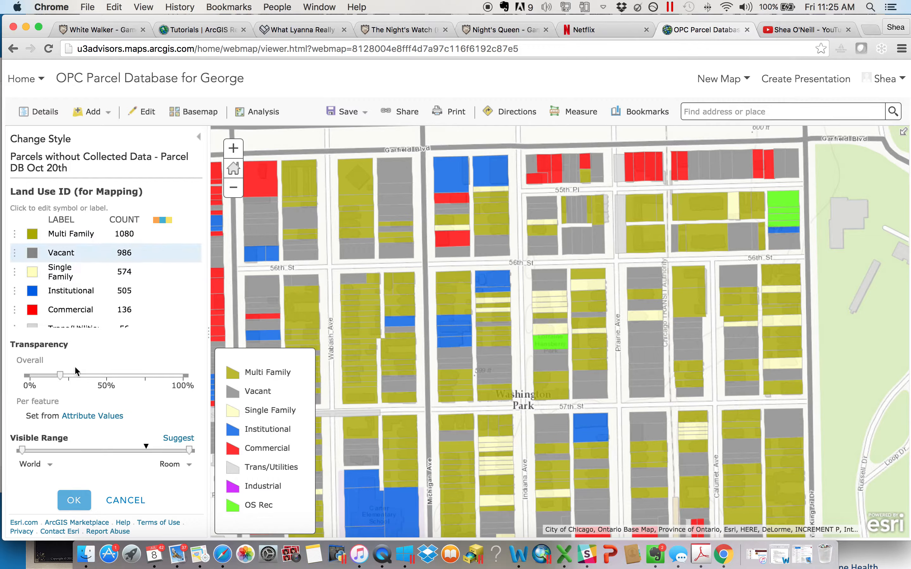
{"action": "left_click", "coordinate": [199, 138]}
Step: Style the parcels by Est Permit Value with Counts and Amounts (Color), and review its High to Low options
{"action": "left_click", "coordinate": [178, 215]}
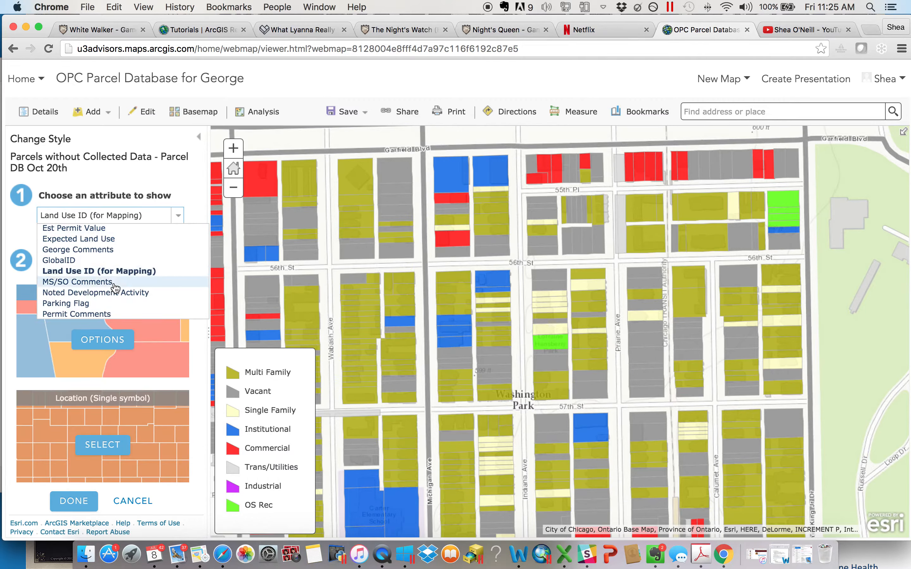
{"action": "scroll", "coordinate": [113, 250], "scroll_direction": "up", "scroll_amount": 2}
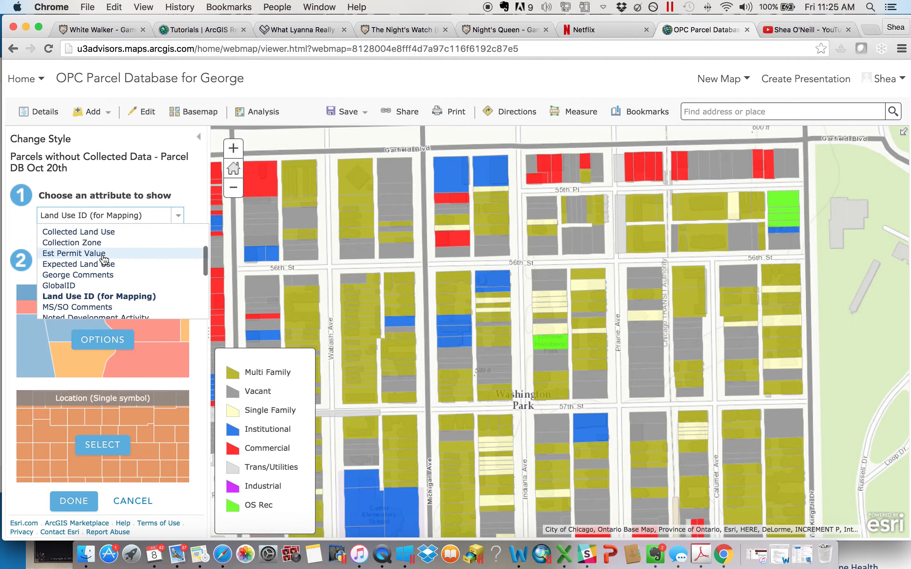
{"action": "left_click", "coordinate": [105, 253]}
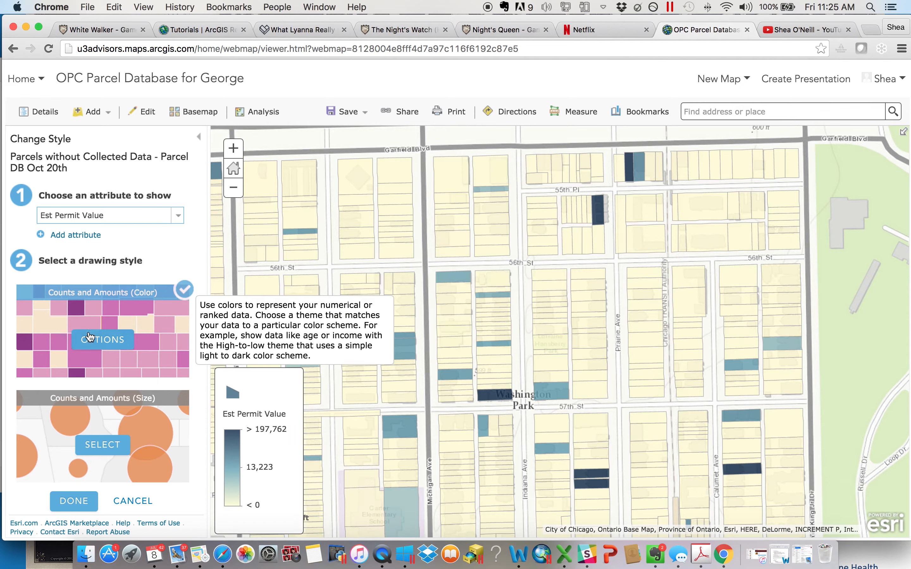
{"action": "left_click", "coordinate": [103, 340]}
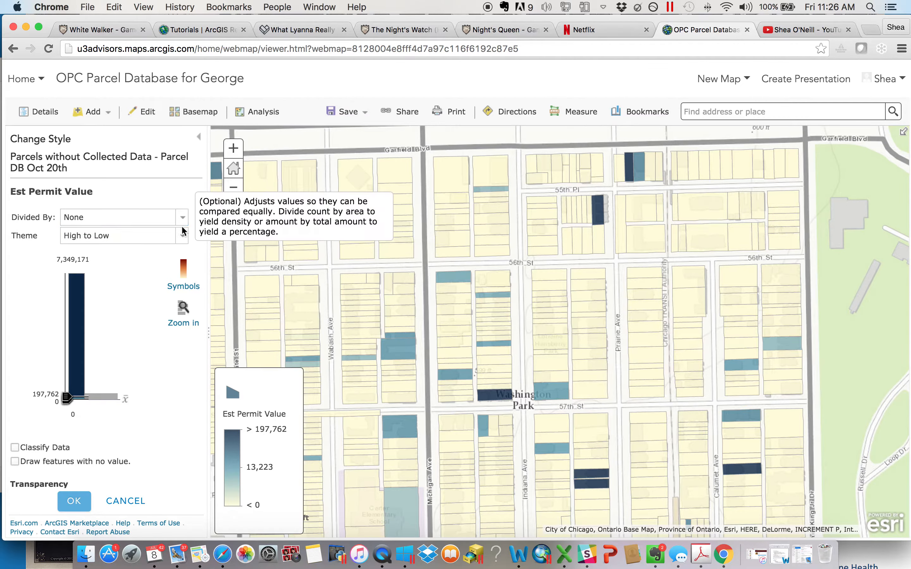
{"action": "left_click", "coordinate": [81, 494]}
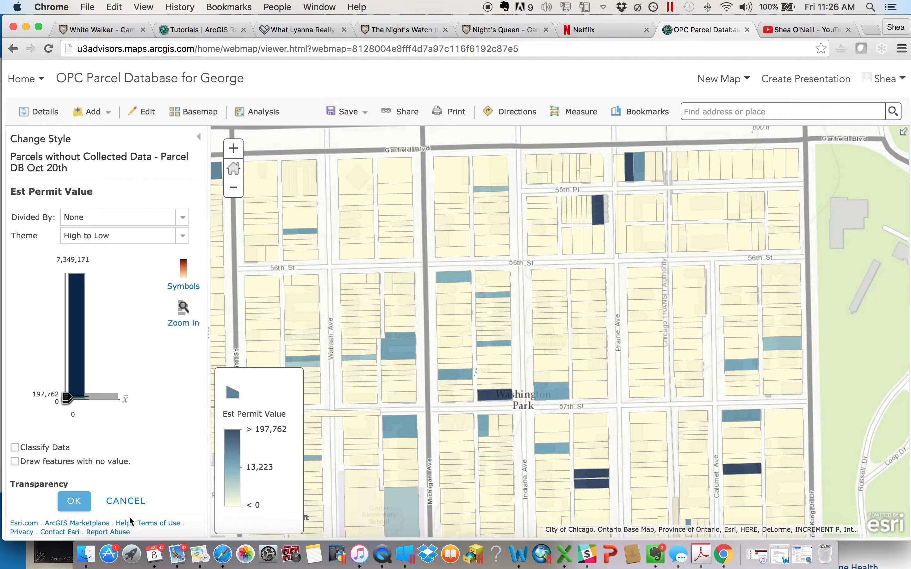
Step: Look through the list of display attributes, including Collect Field, and keep Est Permit Value as the one shown
{"action": "left_click", "coordinate": [159, 217]}
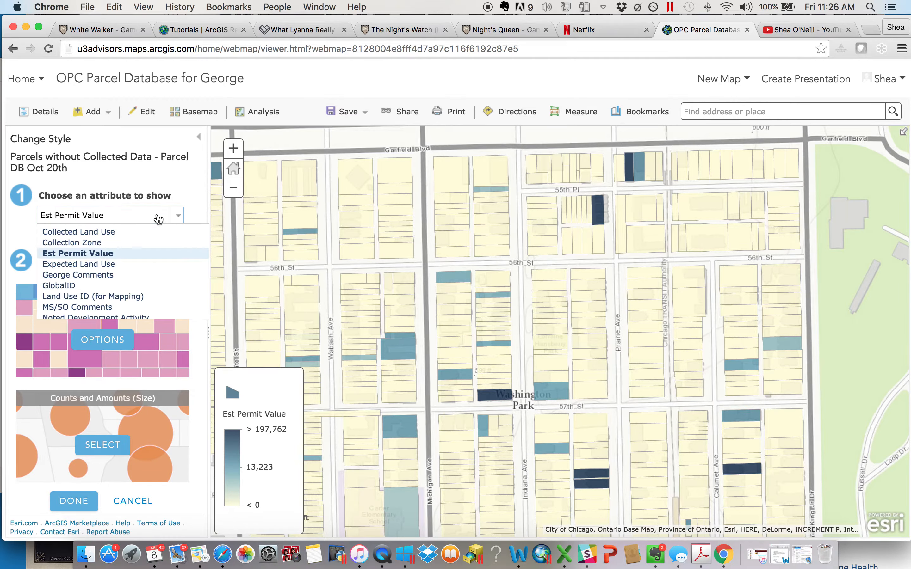
{"action": "scroll", "coordinate": [140, 268], "scroll_direction": "up", "scroll_amount": 3}
{"action": "scroll", "coordinate": [140, 268], "scroll_direction": "down", "scroll_amount": 1}
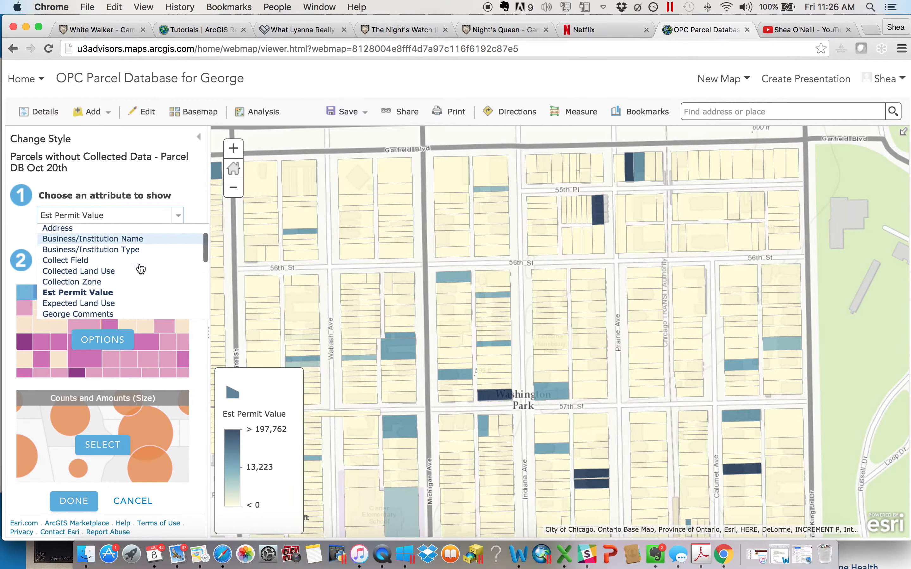
{"action": "scroll", "coordinate": [140, 268], "scroll_direction": "up", "scroll_amount": 2}
{"action": "scroll", "coordinate": [141, 268], "scroll_direction": "down", "scroll_amount": 4}
{"action": "scroll", "coordinate": [141, 269], "scroll_direction": "down", "scroll_amount": 1}
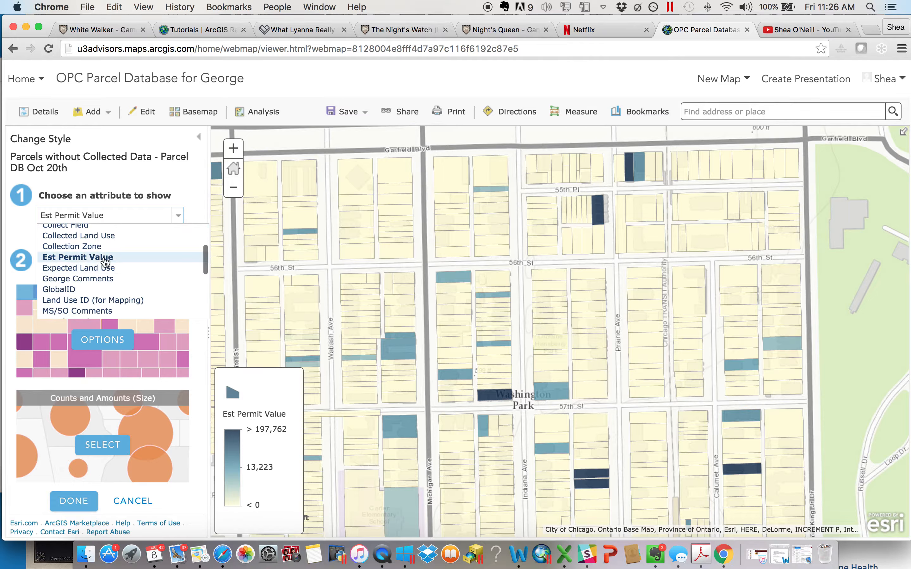
{"action": "left_click", "coordinate": [79, 260]}
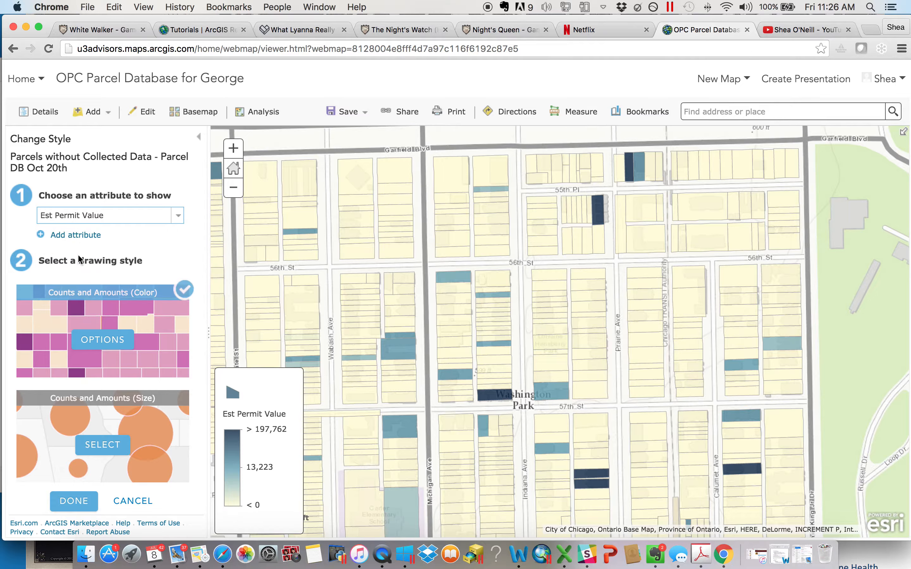
Step: Raise the upper limit of the Est Permit Value color ramp to about 1,396,000
{"action": "left_click", "coordinate": [104, 340]}
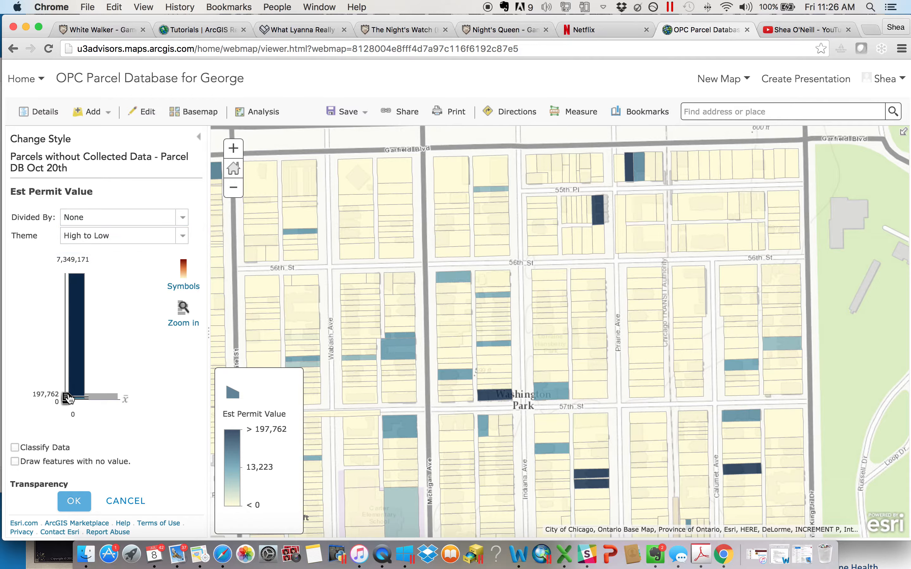
{"action": "left_click_drag", "start_coordinate": [68, 397], "coordinate": [67, 375]}
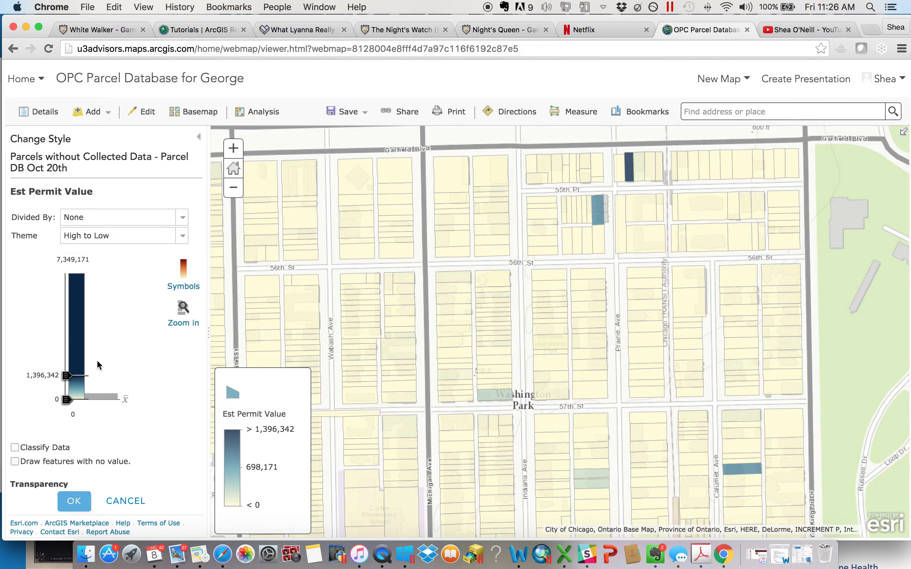
Step: Classify the Est Permit Value data into 4 classes and move the upper two breaks to about 2,572,000 and 5,108,000
{"action": "left_click", "coordinate": [15, 448]}
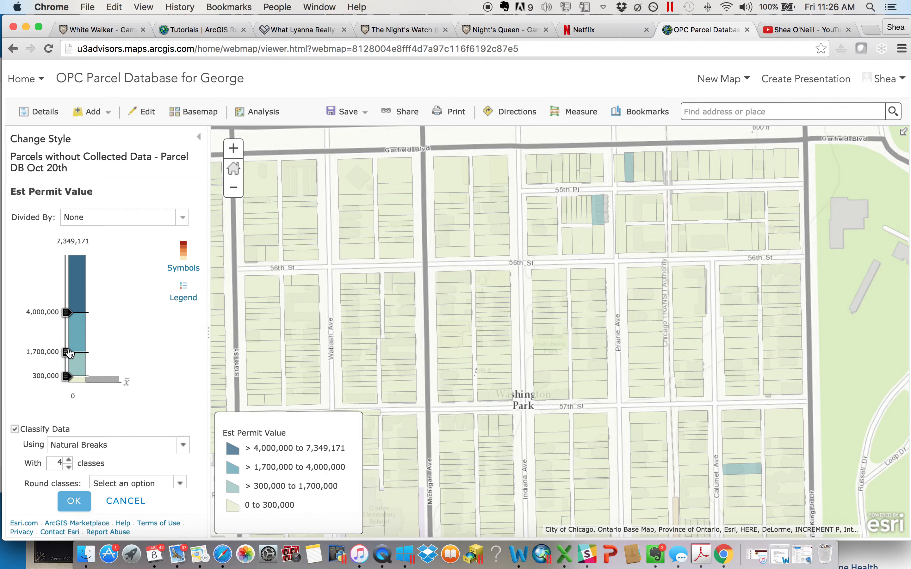
{"action": "left_click_drag", "start_coordinate": [67, 352], "coordinate": [68, 293]}
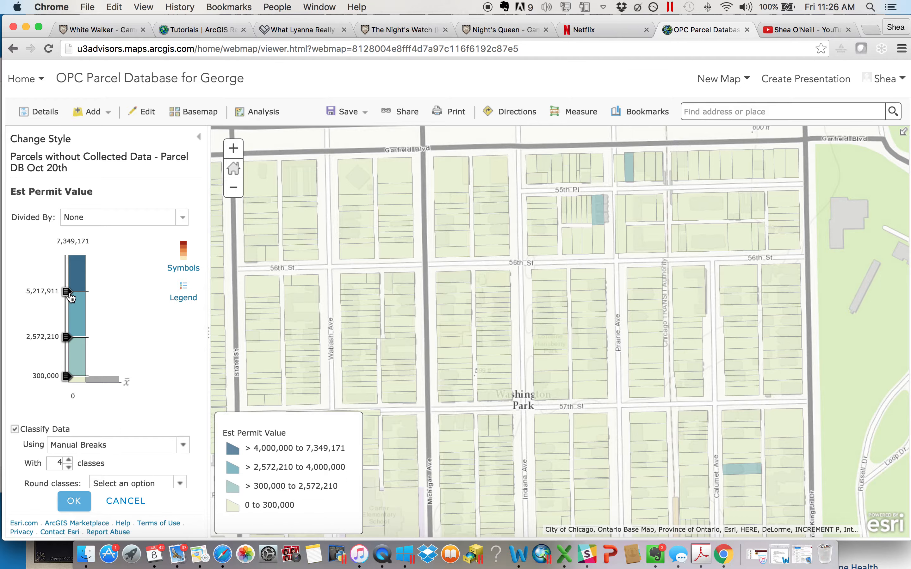
{"action": "left_click_drag", "start_coordinate": [68, 381], "coordinate": [53, 380]}
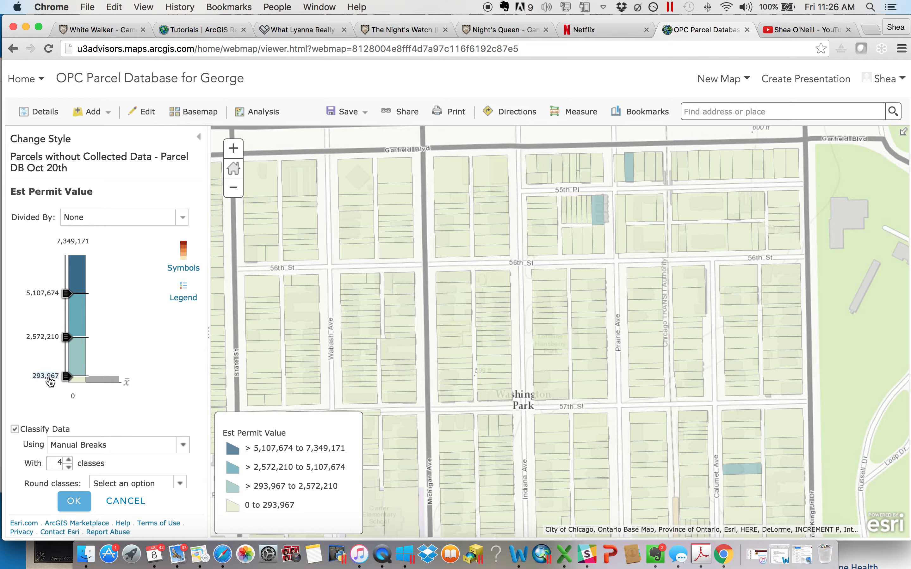
Step: Set the lowest Est Permit Value class break to 50,000
{"action": "left_click", "coordinate": [51, 379]}
{"action": "type", "text": "50000"}
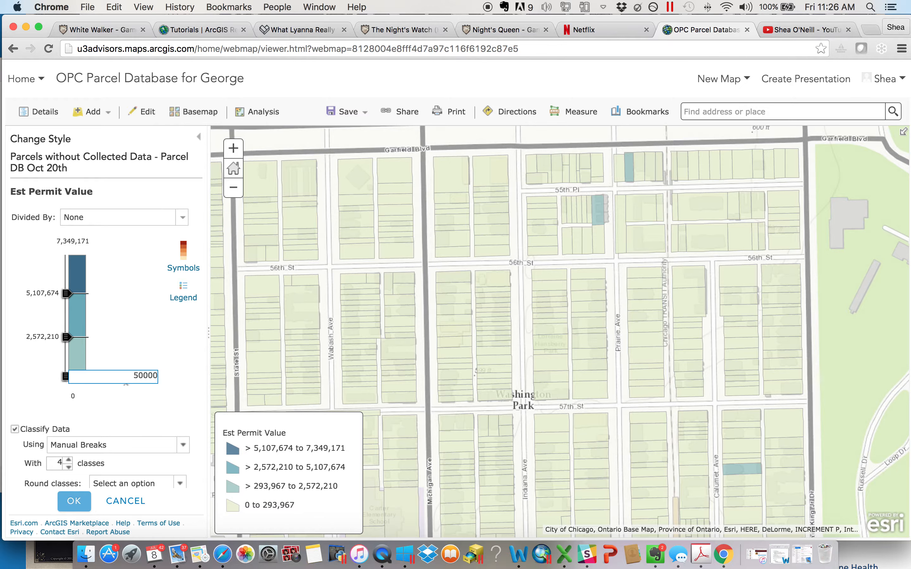
{"action": "key", "text": "Return"}
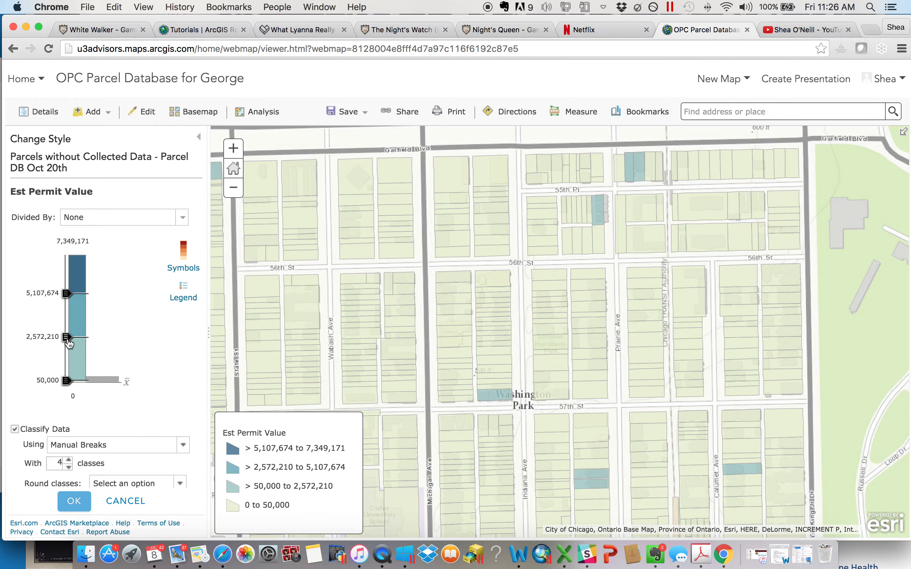
Step: Set the middle Est Permit Value class break to 100,000 and the upper one to 200,000, and accept the style options
{"action": "left_click", "coordinate": [45, 339]}
{"action": "type", "text": "1"}
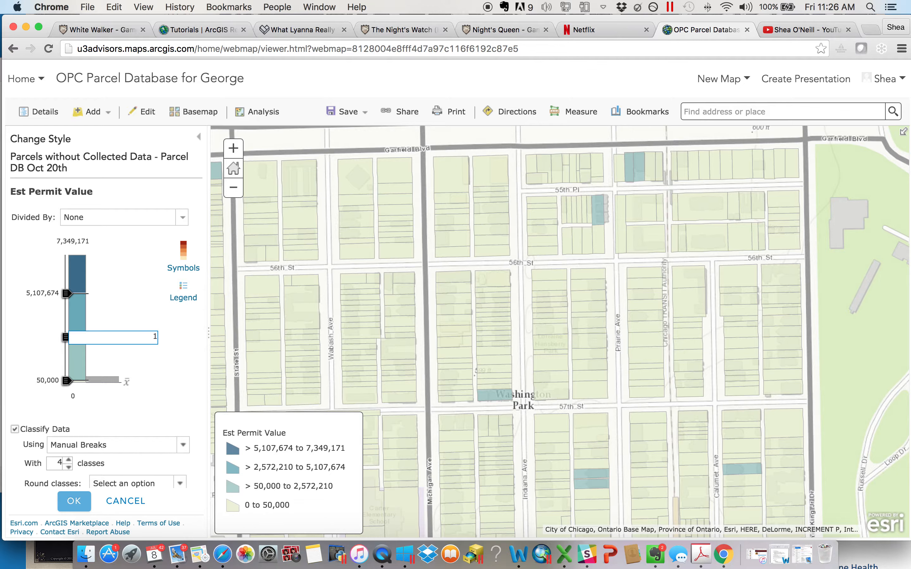
{"action": "type", "text": "00,000"}
{"action": "key", "text": "Return"}
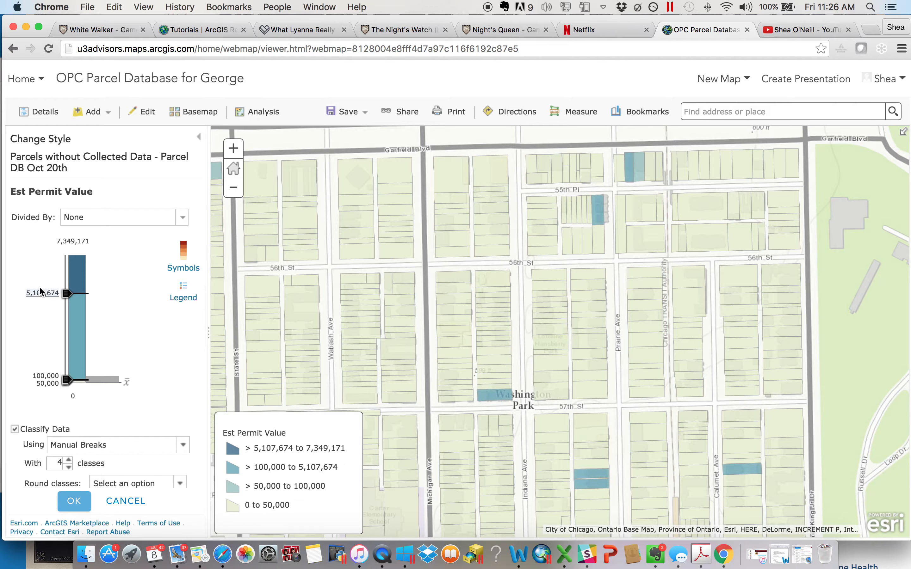
{"action": "left_click", "coordinate": [41, 289]}
{"action": "type", "text": "200000"}
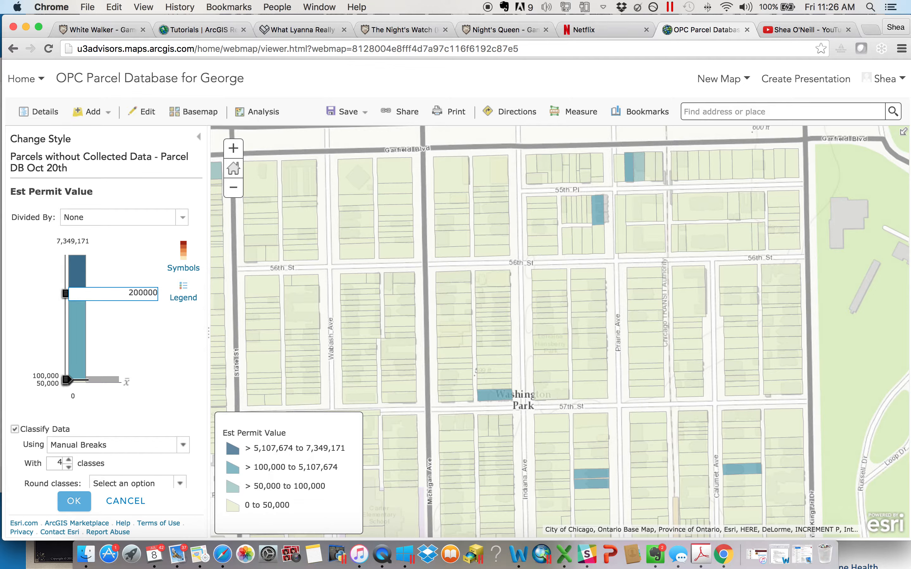
{"action": "key", "text": "Return"}
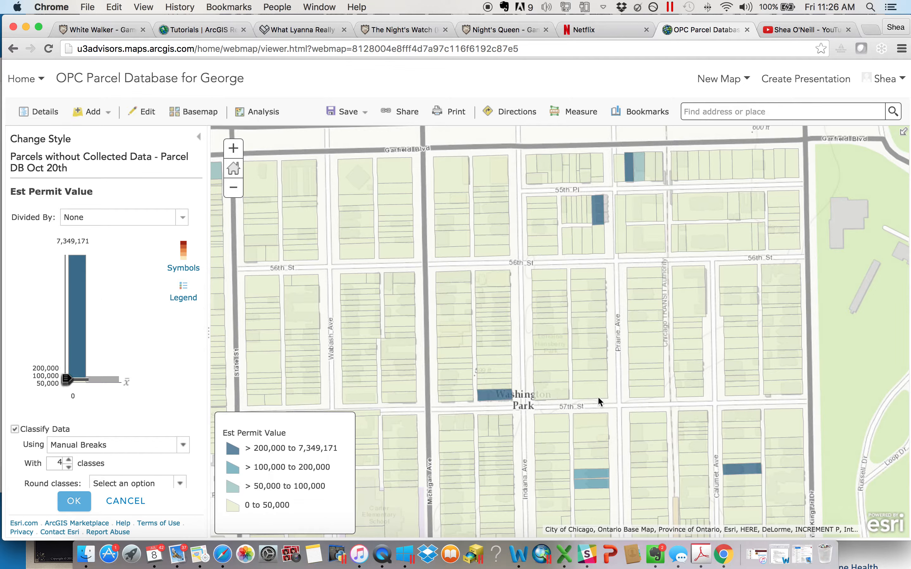
{"action": "left_click", "coordinate": [73, 509]}
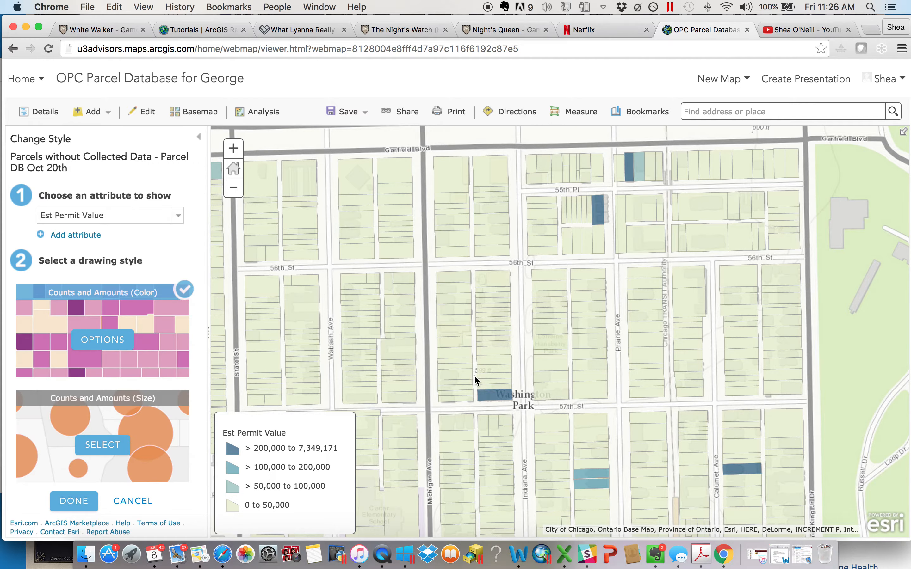
Step: Inspect the permit details of the dark blue parcel just north of 57th St, and discard the style changes
{"action": "left_click", "coordinate": [484, 395]}
{"action": "scroll", "coordinate": [589, 411], "scroll_direction": "down", "scroll_amount": 5}
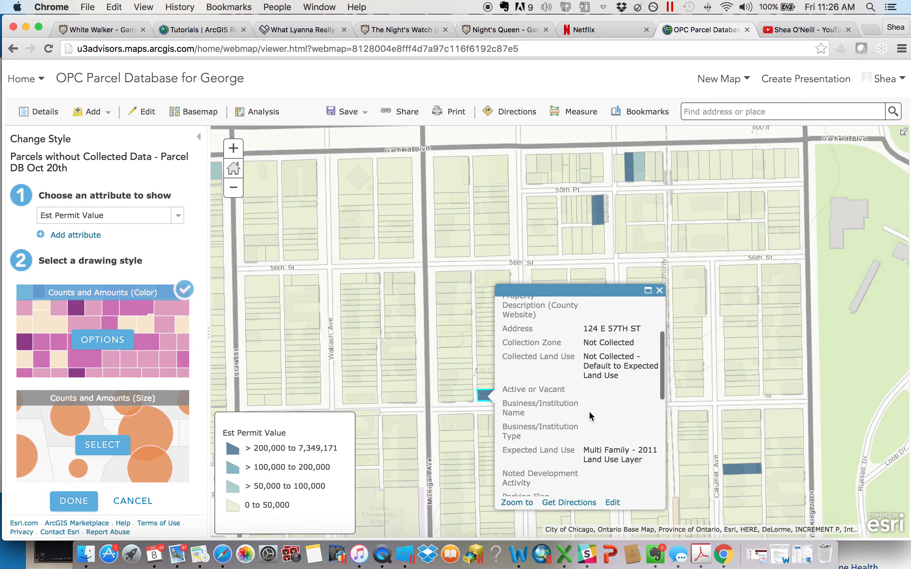
{"action": "scroll", "coordinate": [589, 415], "scroll_direction": "down", "scroll_amount": 5}
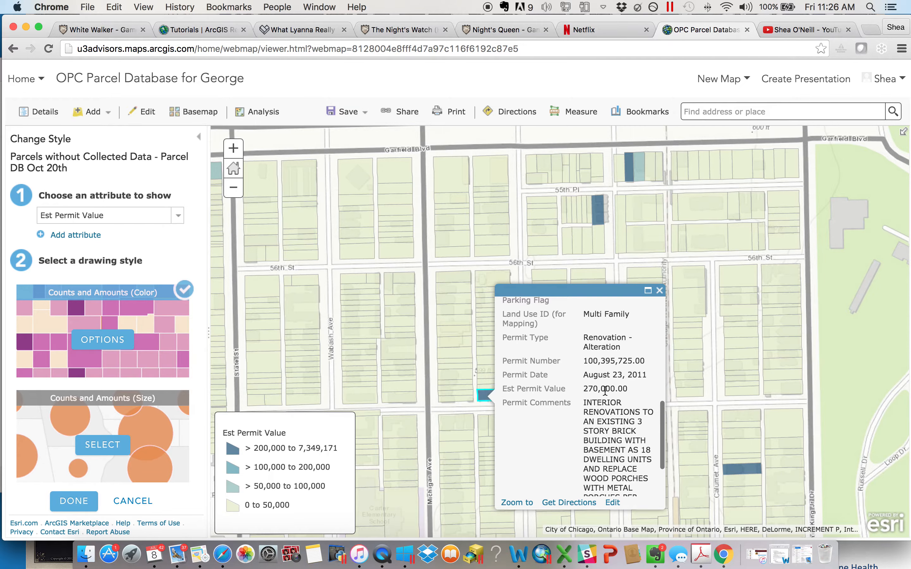
{"action": "left_click", "coordinate": [659, 290]}
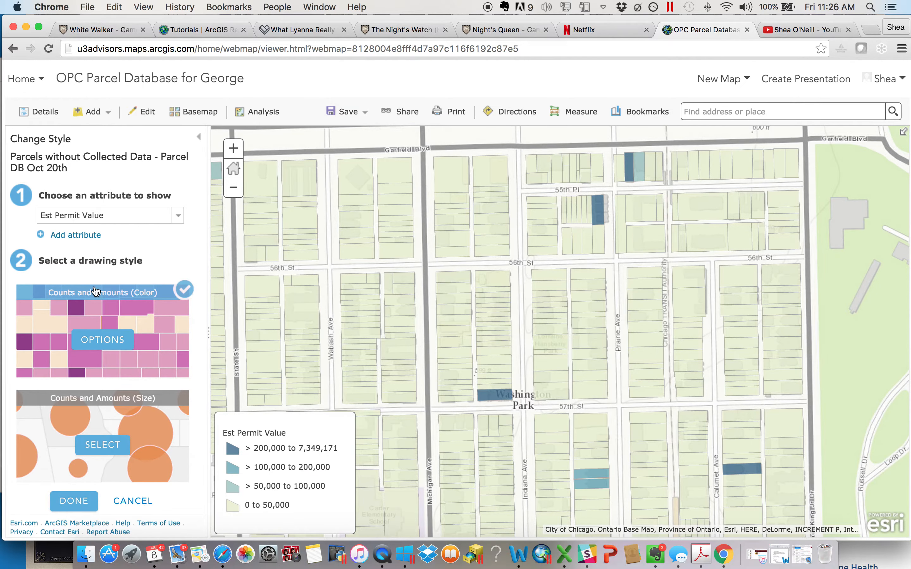
{"action": "left_click", "coordinate": [142, 500]}
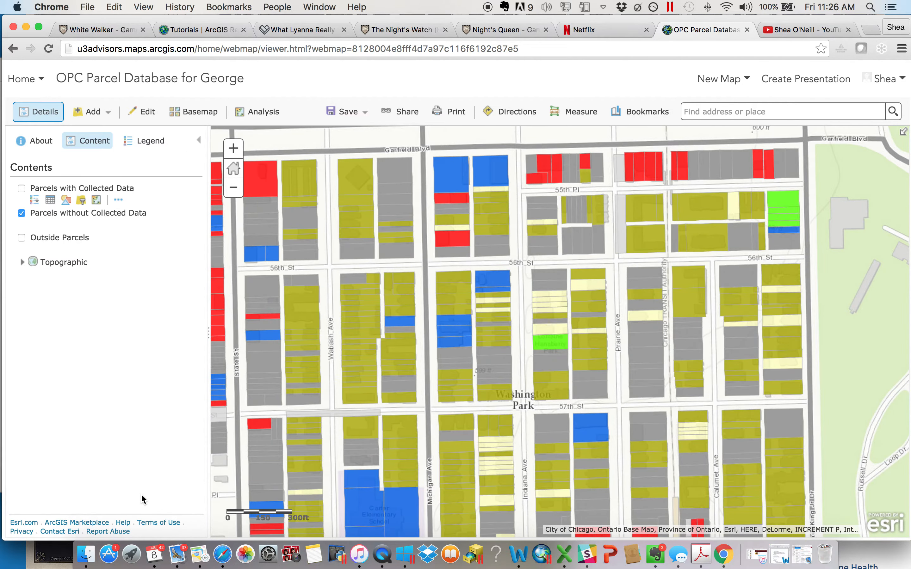
{"action": "mouse_move", "coordinate": [62, 221]}
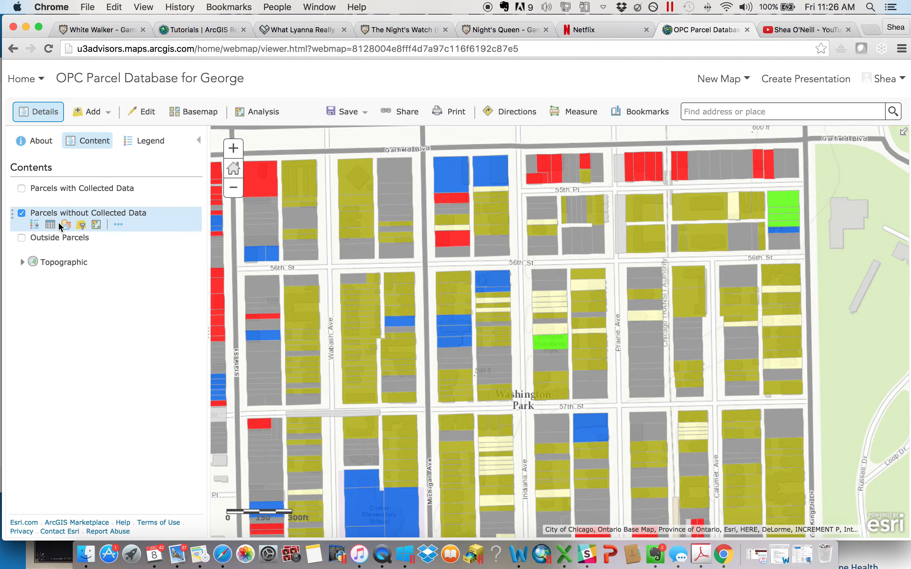
{"action": "left_click", "coordinate": [82, 226]}
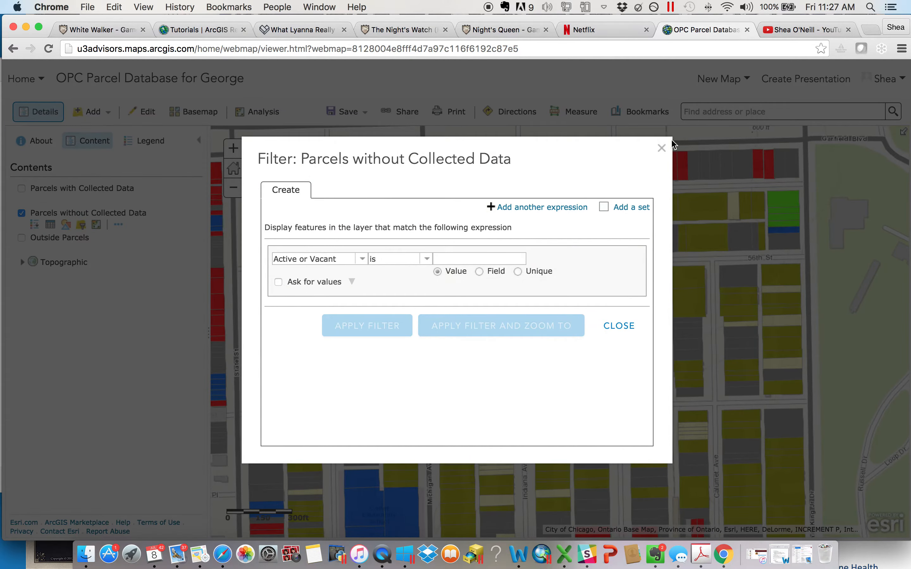
{"action": "left_click", "coordinate": [662, 148]}
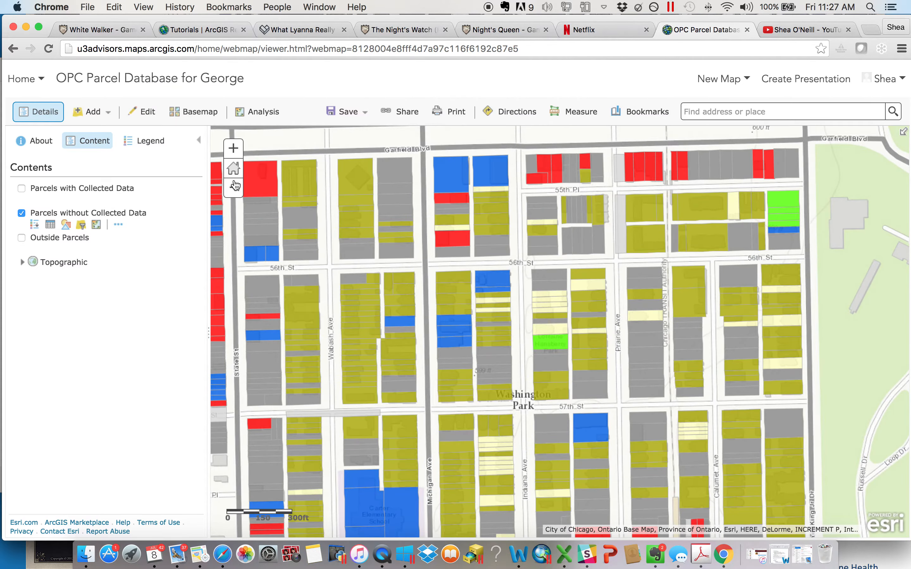
Step: Start a filter on the Parcels without Collected Data layer using the Land Use ID (for Mapping) field
{"action": "left_click", "coordinate": [81, 224]}
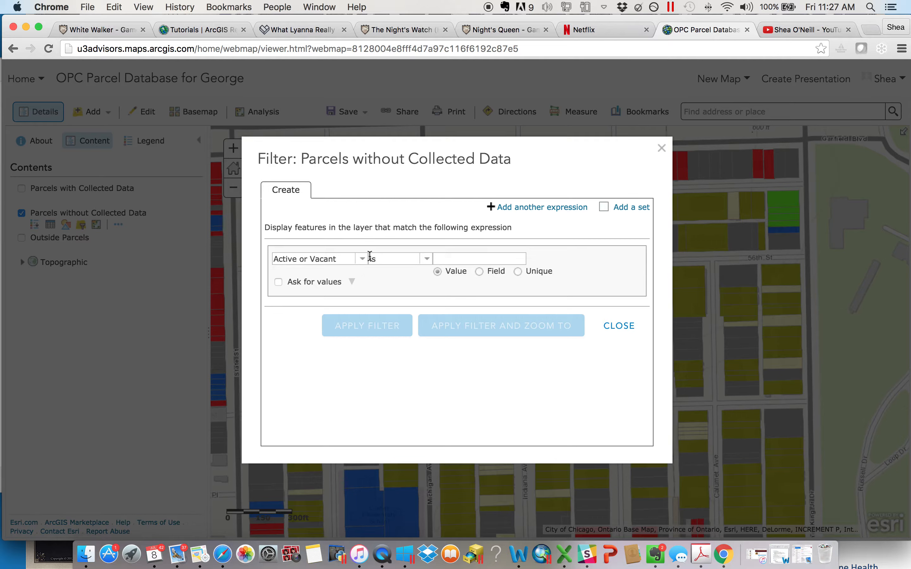
{"action": "left_click", "coordinate": [427, 259]}
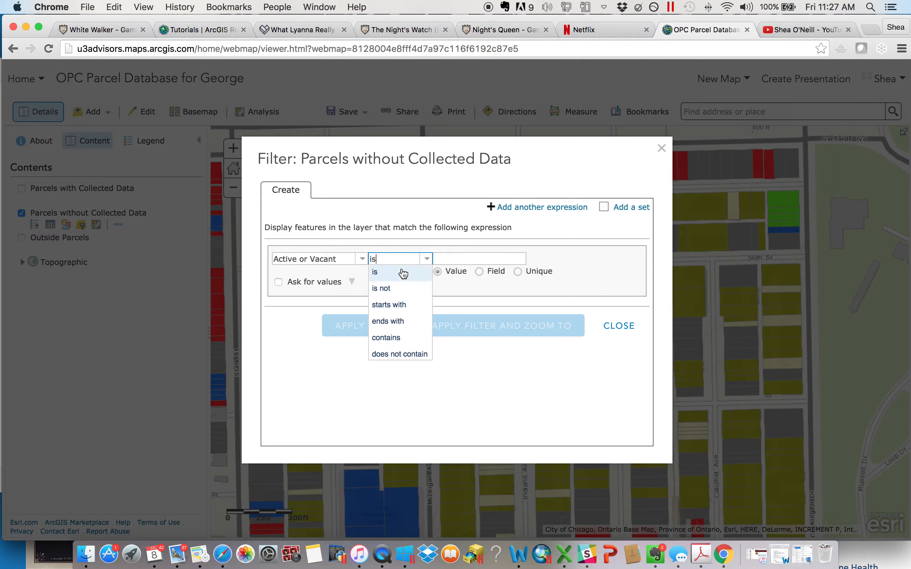
{"action": "left_click", "coordinate": [344, 261]}
{"action": "left_click", "coordinate": [361, 260]}
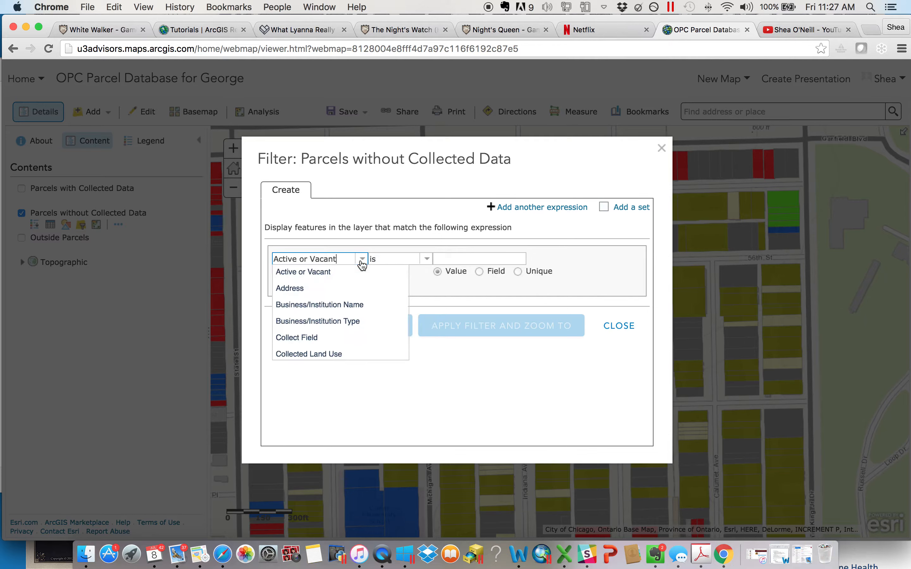
{"action": "left_click", "coordinate": [318, 354]}
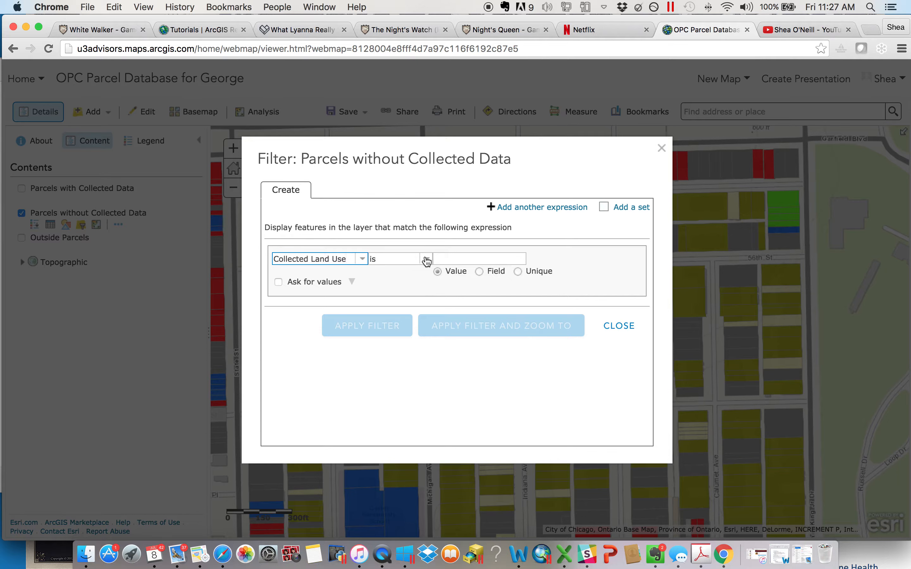
{"action": "left_click", "coordinate": [362, 259]}
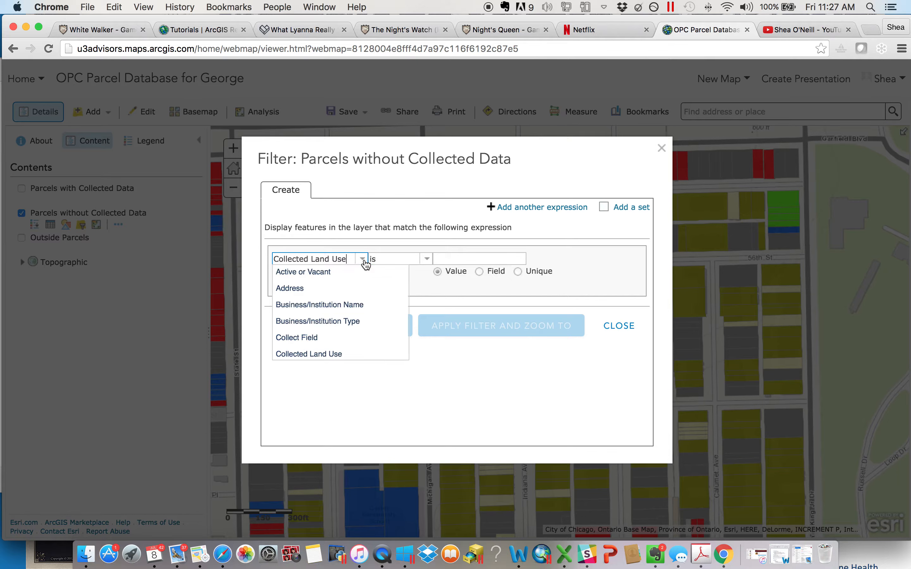
{"action": "scroll", "coordinate": [355, 331], "scroll_direction": "down", "scroll_amount": 2}
{"action": "scroll", "coordinate": [355, 330], "scroll_direction": "down", "scroll_amount": 3}
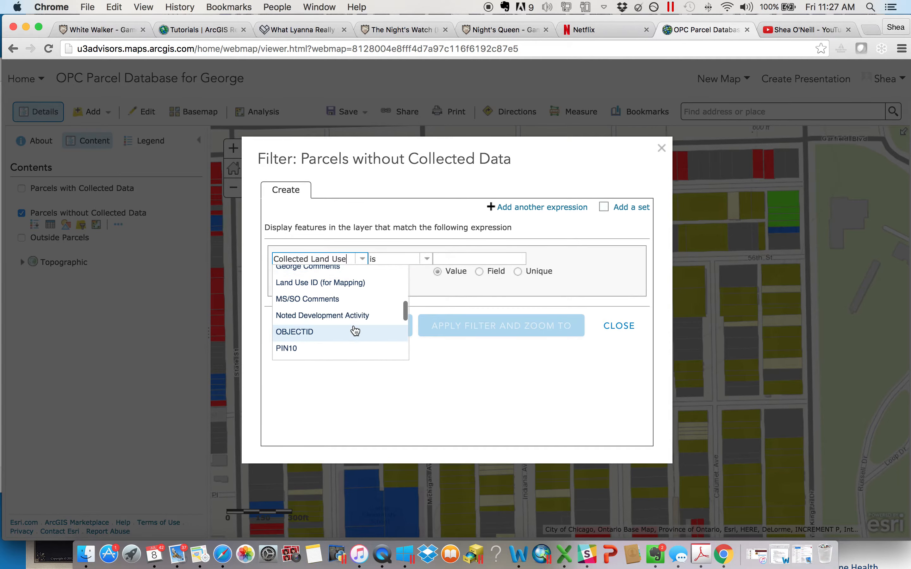
{"action": "left_click", "coordinate": [340, 283]}
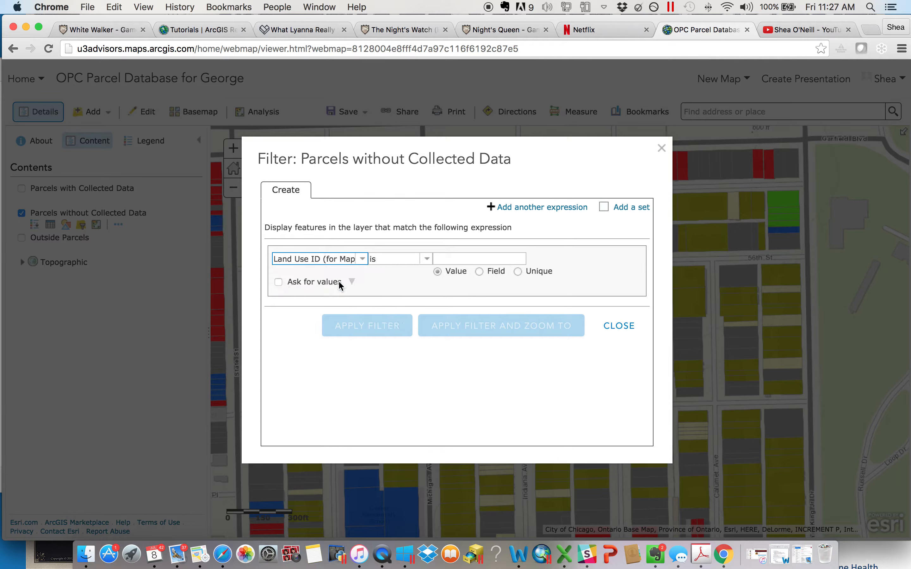
Step: Make the filter condition "is" with the unique value Vacant, and apply the filter
{"action": "left_click", "coordinate": [427, 259]}
{"action": "left_click", "coordinate": [406, 274]}
{"action": "left_click", "coordinate": [489, 259]}
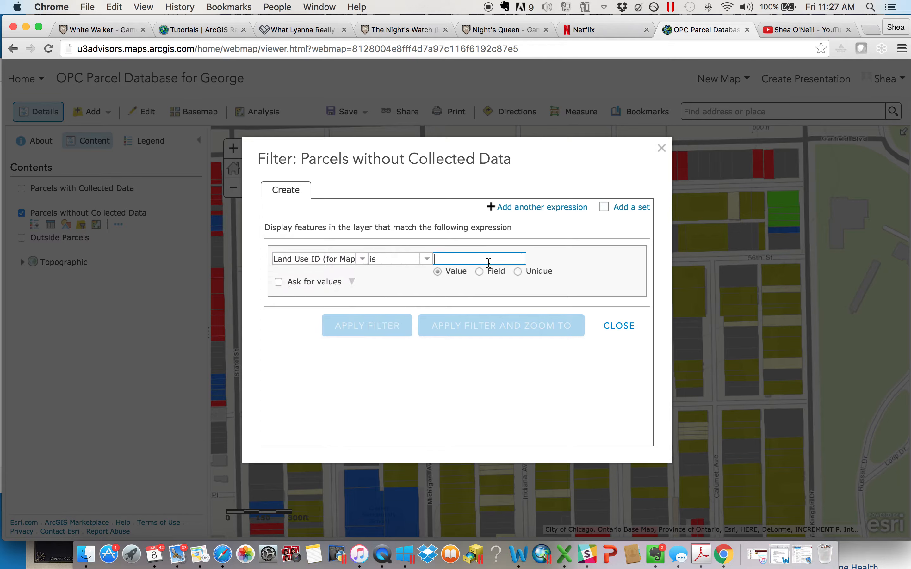
{"action": "left_click", "coordinate": [484, 269]}
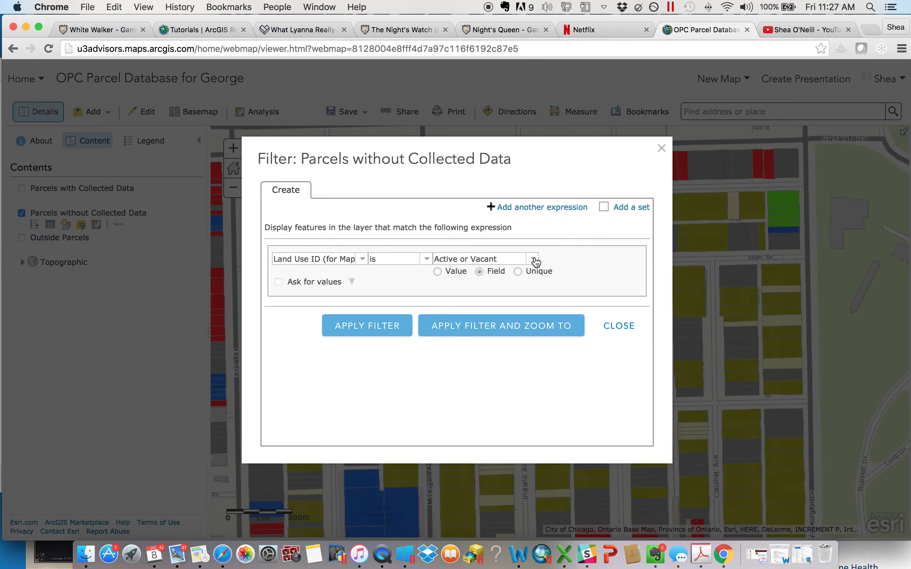
{"action": "left_click", "coordinate": [437, 271]}
{"action": "left_click", "coordinate": [518, 271]}
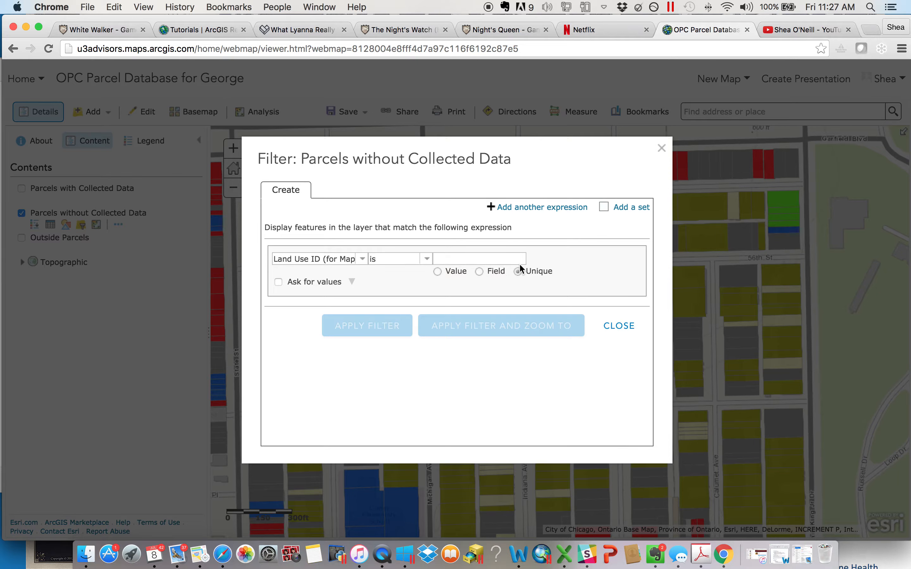
{"action": "left_click", "coordinate": [534, 259]}
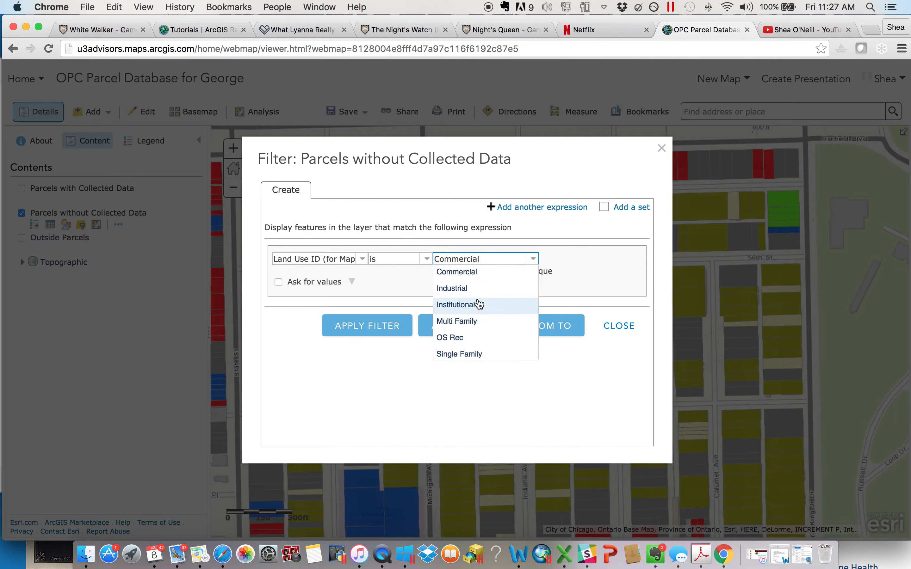
{"action": "scroll", "coordinate": [479, 303], "scroll_direction": "down", "scroll_amount": 2}
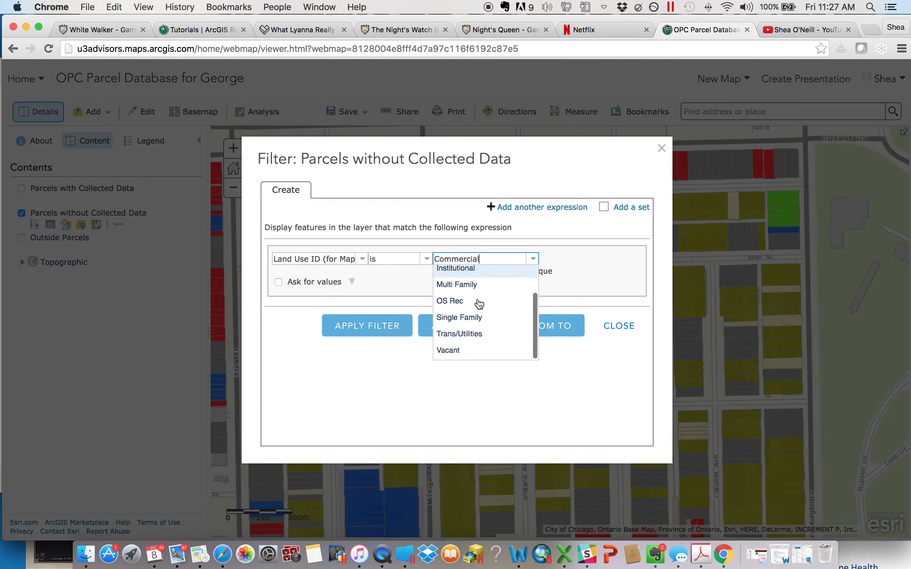
{"action": "left_click", "coordinate": [460, 349]}
{"action": "left_click", "coordinate": [369, 326]}
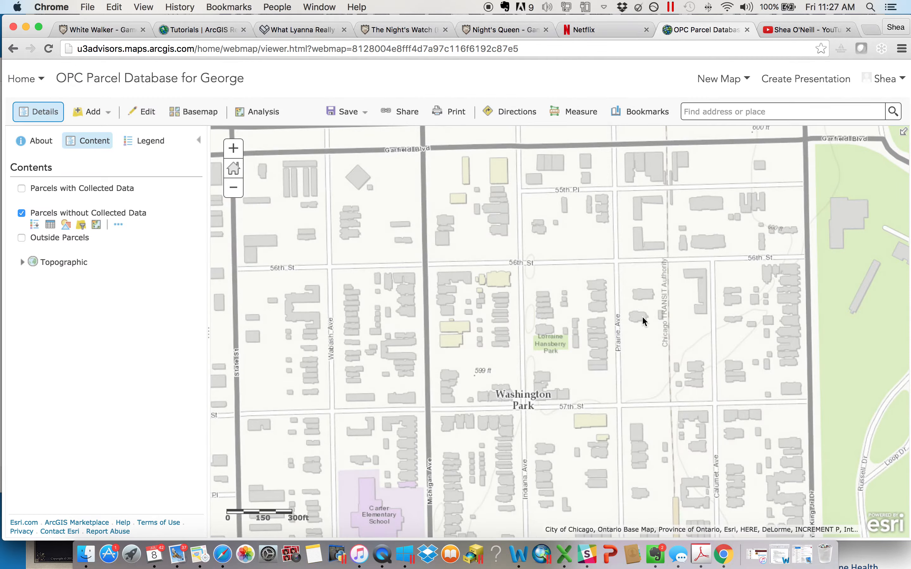
Step: Add a second expression to the Parcels without Collected Data filter, based on the Parking Flag field
{"action": "left_click", "coordinate": [234, 190]}
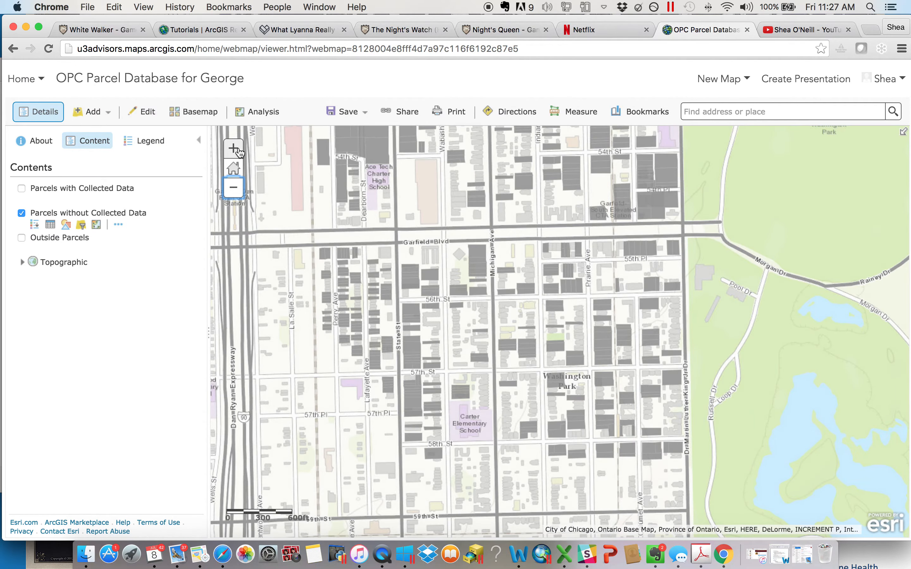
{"action": "left_click", "coordinate": [234, 149]}
{"action": "left_click", "coordinate": [81, 225]}
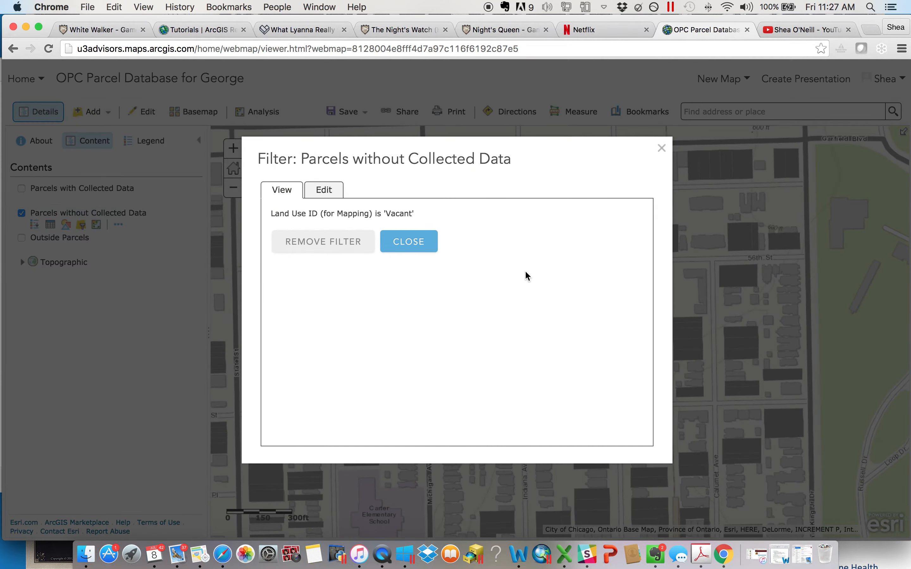
{"action": "left_click", "coordinate": [328, 191]}
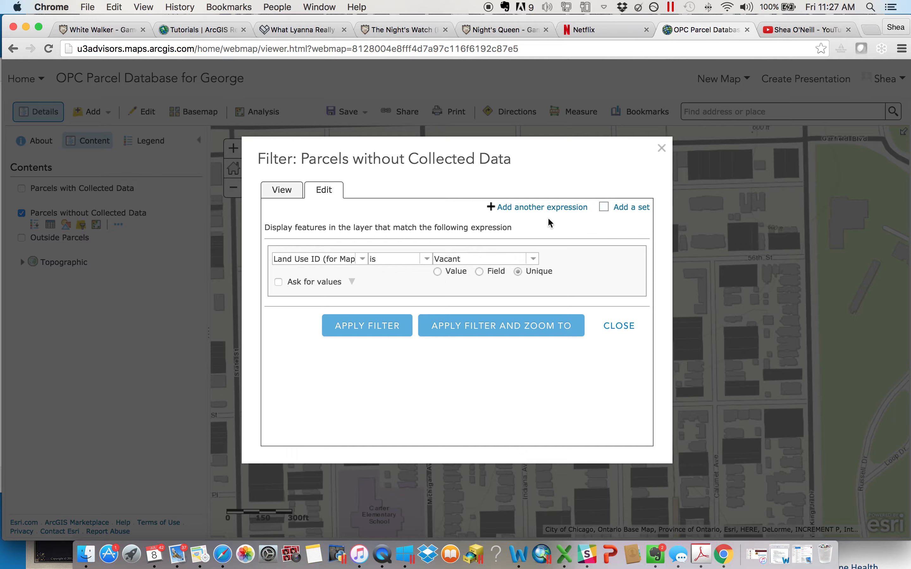
{"action": "left_click", "coordinate": [542, 207]}
{"action": "left_click", "coordinate": [362, 317]}
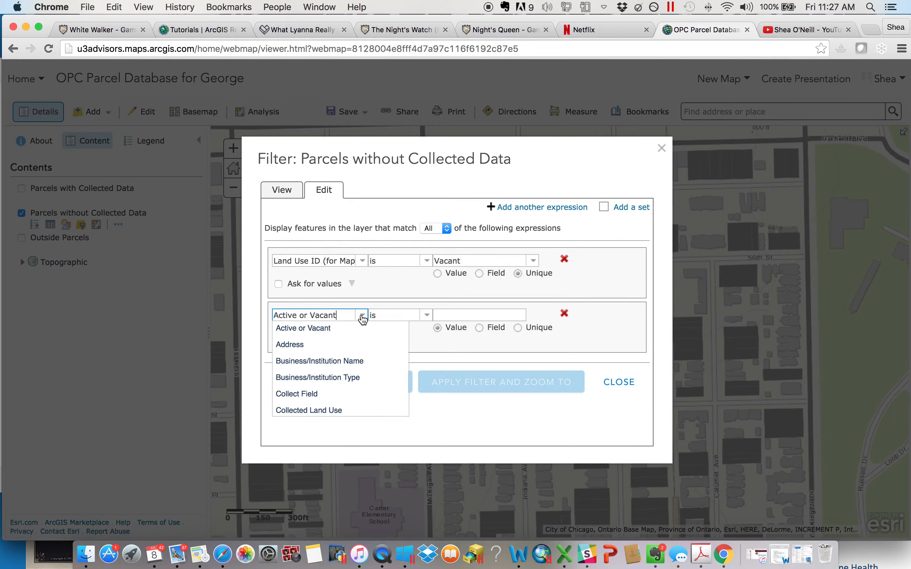
{"action": "scroll", "coordinate": [339, 381], "scroll_direction": "down", "scroll_amount": 3}
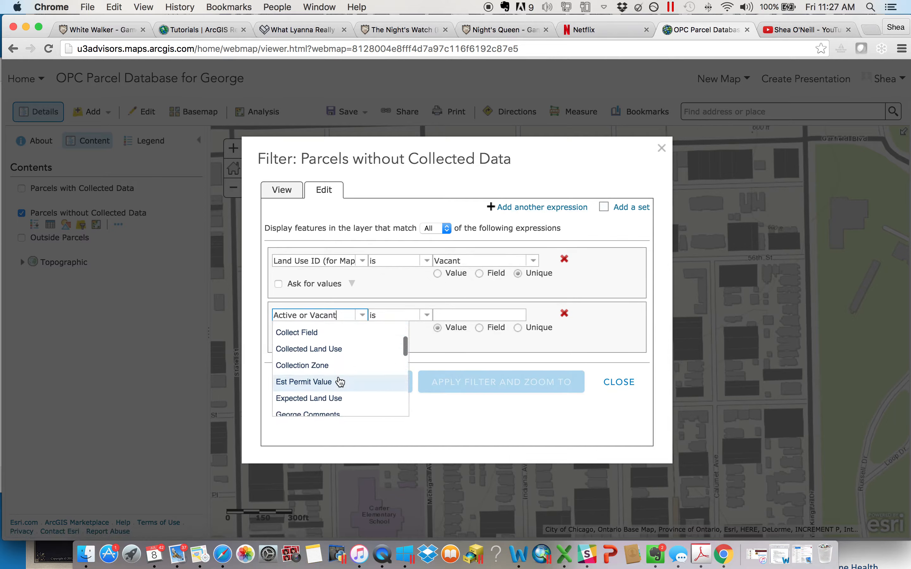
{"action": "scroll", "coordinate": [340, 382], "scroll_direction": "down", "scroll_amount": 1}
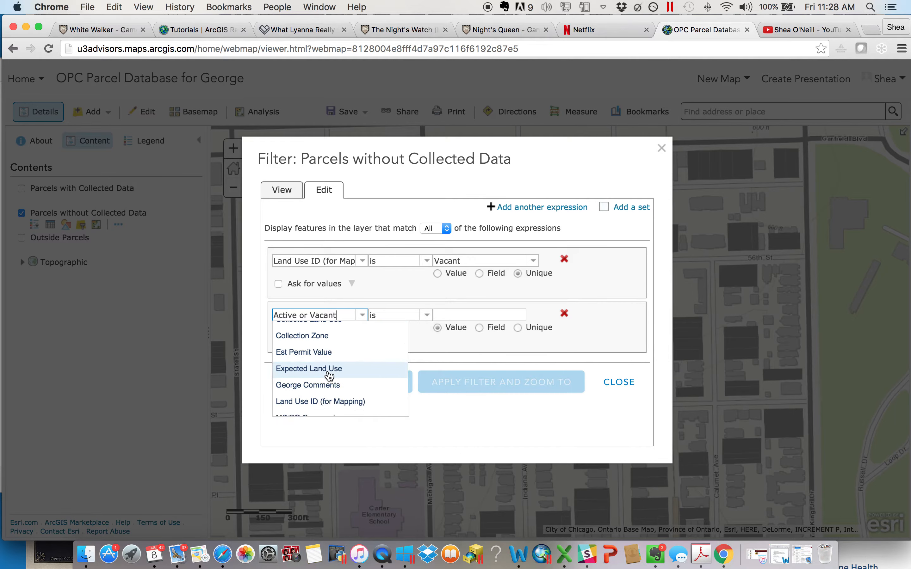
{"action": "scroll", "coordinate": [330, 376], "scroll_direction": "down", "scroll_amount": 5}
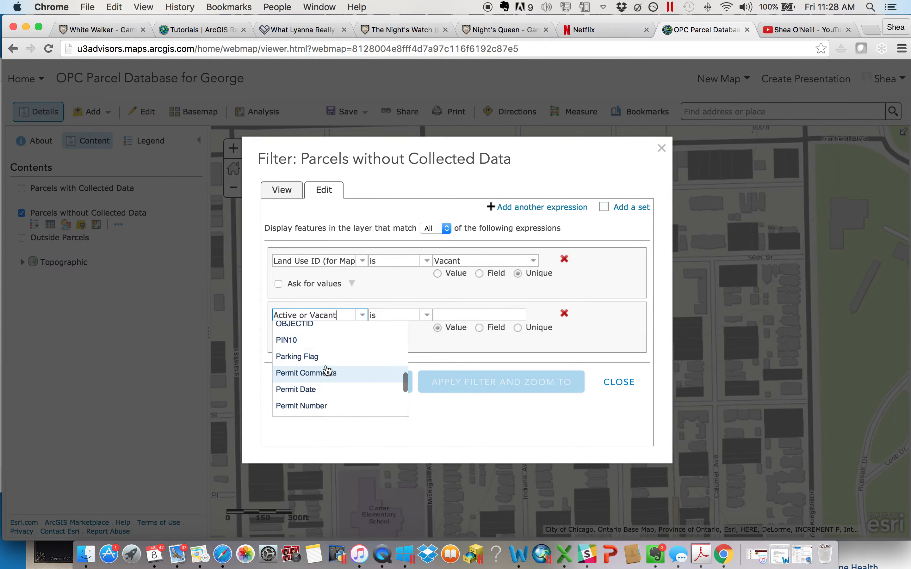
{"action": "left_click", "coordinate": [315, 357]}
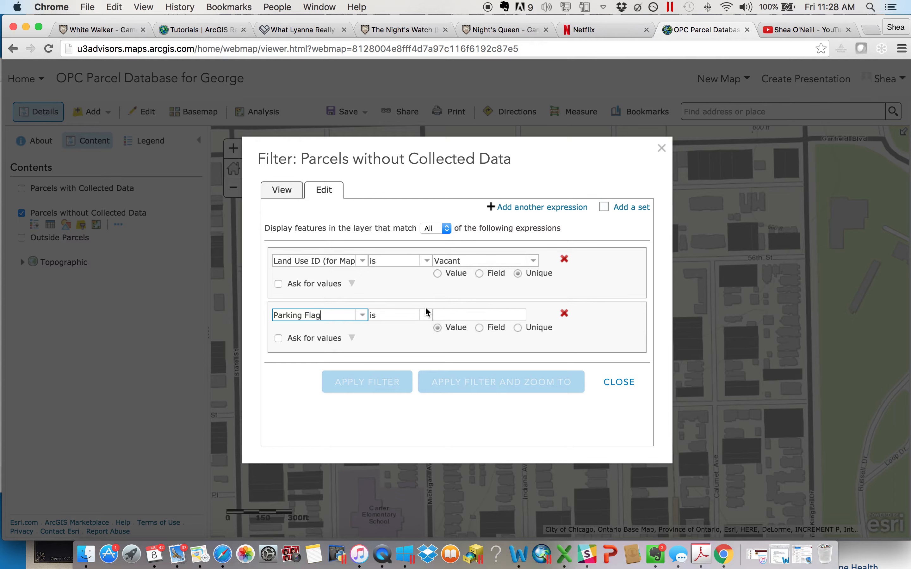
Step: Require the Parking Flag field to match the unique value Parking in the second expression, and apply the filter
{"action": "left_click", "coordinate": [356, 319]}
{"action": "scroll", "coordinate": [331, 378], "scroll_direction": "down", "scroll_amount": 4}
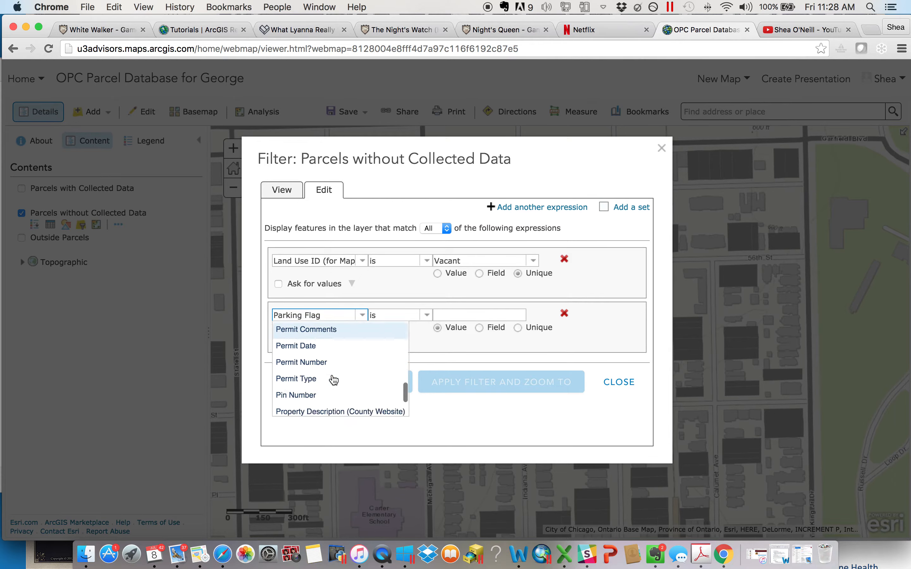
{"action": "scroll", "coordinate": [327, 352], "scroll_direction": "up", "scroll_amount": 4}
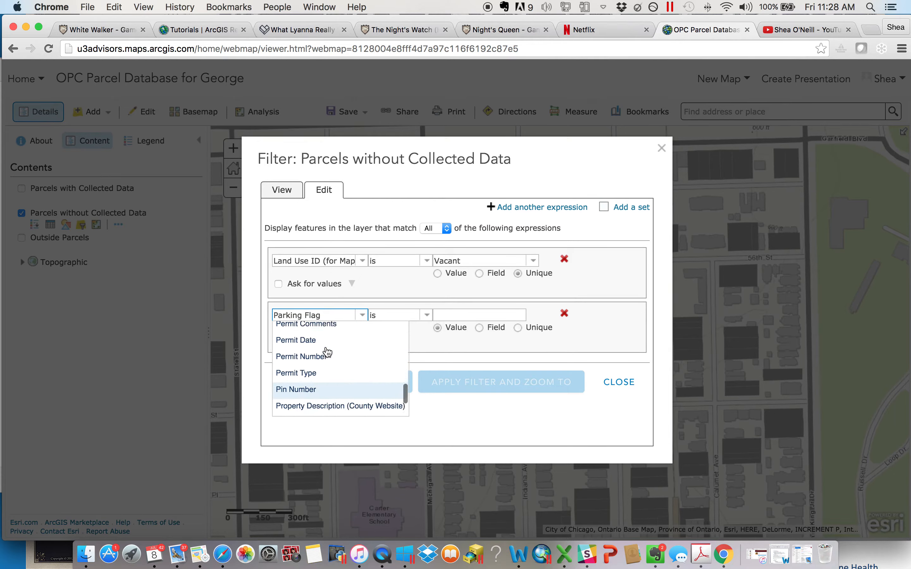
{"action": "left_click", "coordinate": [320, 343]}
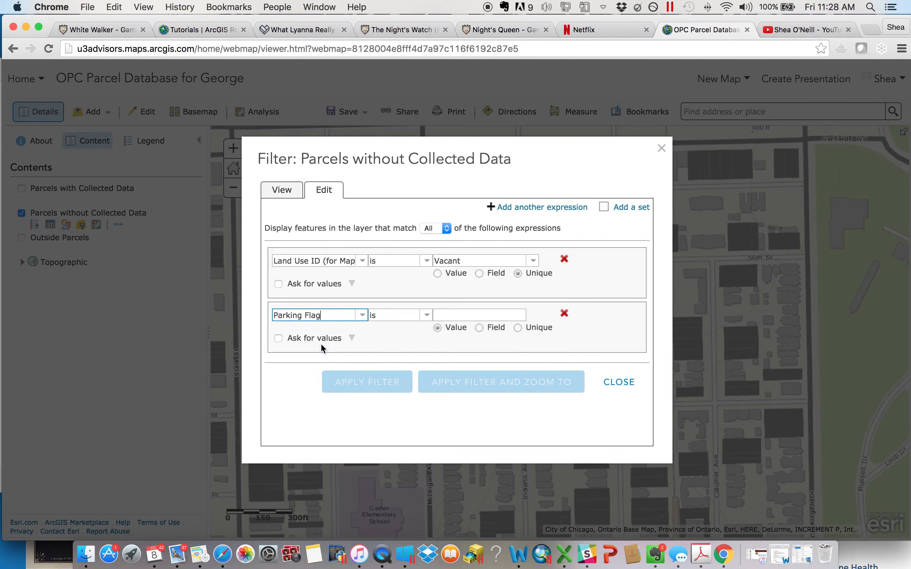
{"action": "left_click", "coordinate": [518, 328]}
{"action": "left_click", "coordinate": [396, 389]}
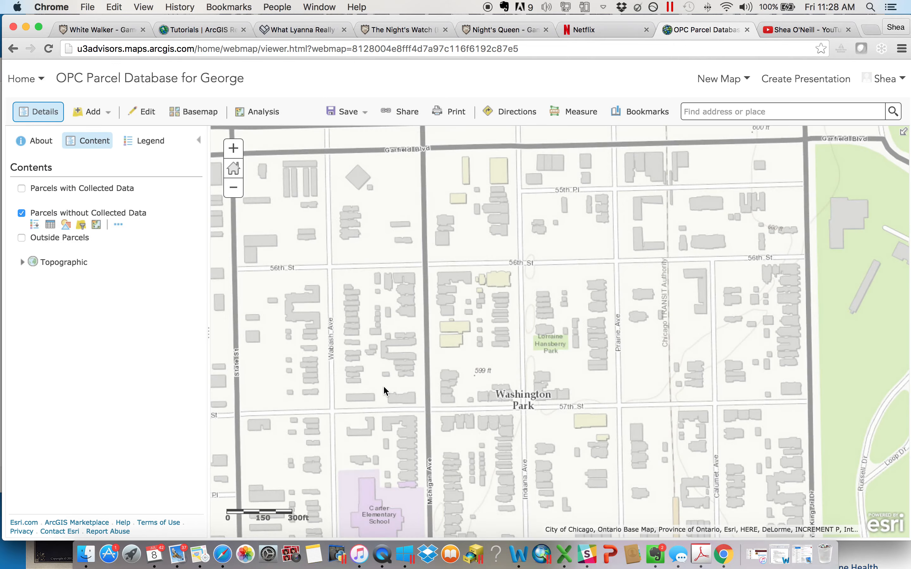
Step: Look over the filtered parcels around Garfield Blvd, and remove the filter from the Parcels without Collected Data layer
{"action": "left_click_drag", "start_coordinate": [628, 237], "coordinate": [592, 336]}
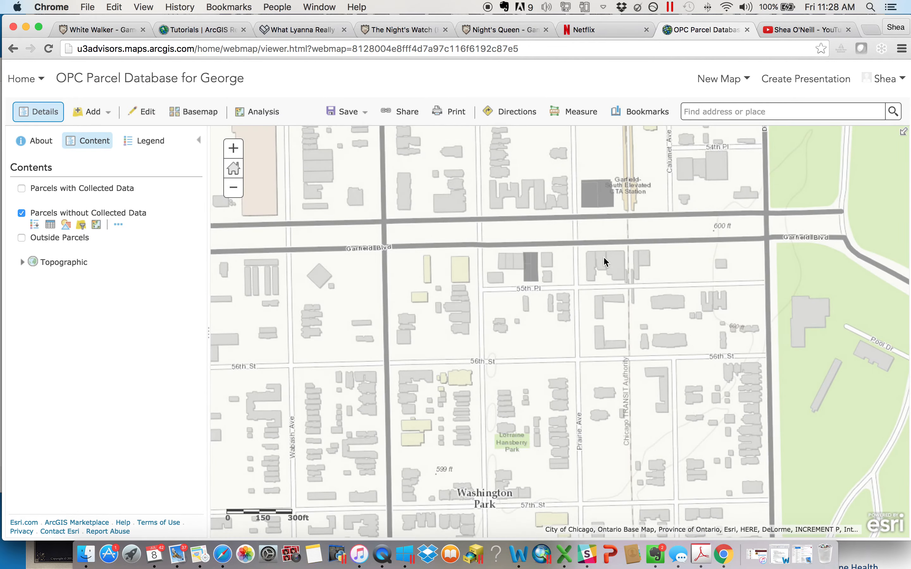
{"action": "left_click_drag", "start_coordinate": [604, 255], "coordinate": [572, 305]}
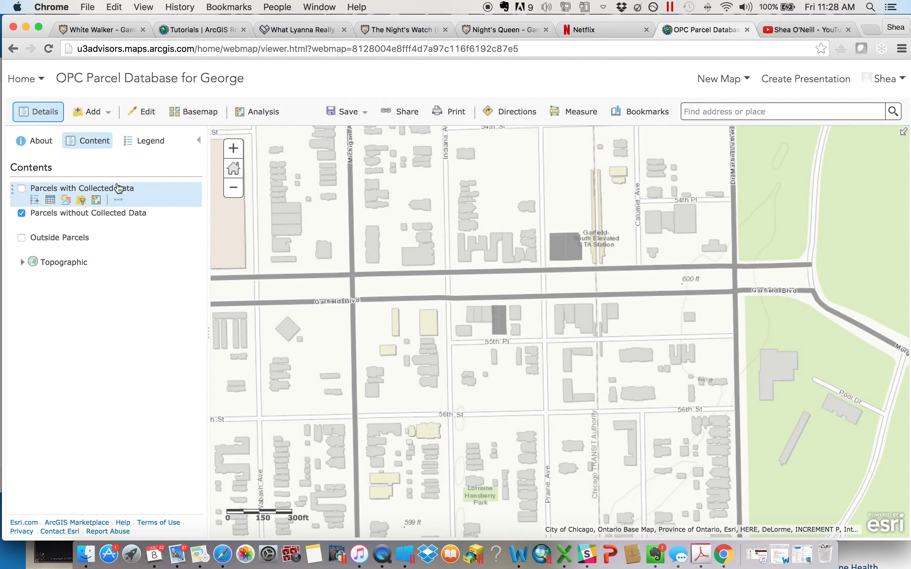
{"action": "left_click", "coordinate": [81, 226]}
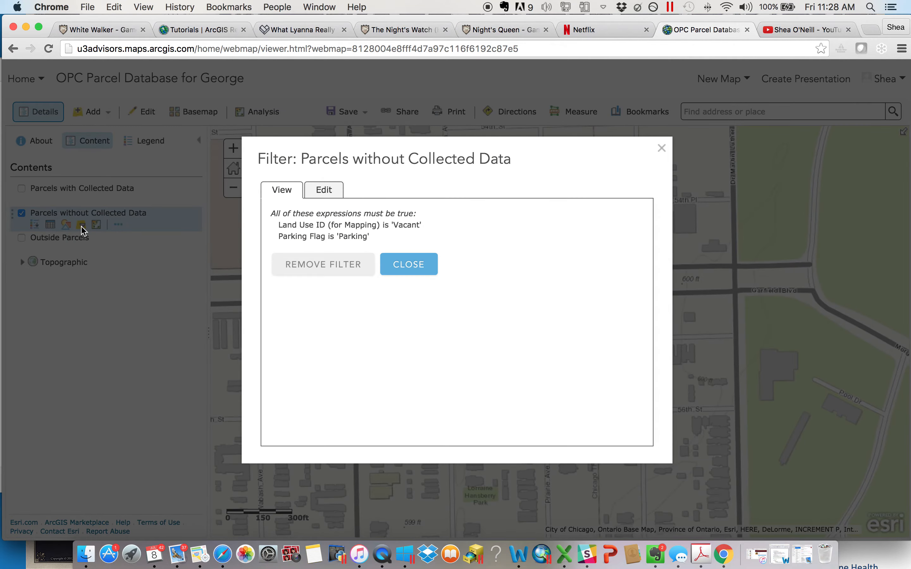
{"action": "left_click", "coordinate": [400, 271]}
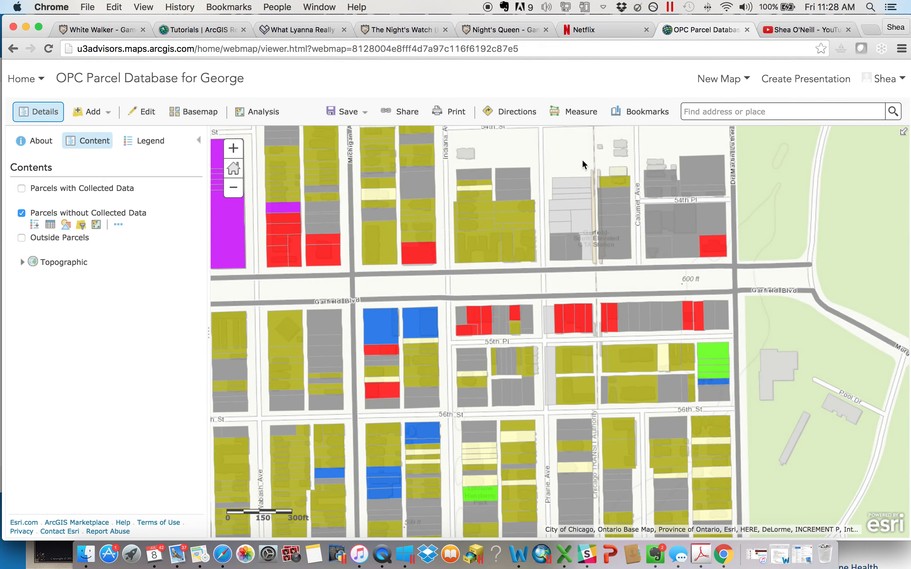
{"action": "left_click", "coordinate": [119, 225]}
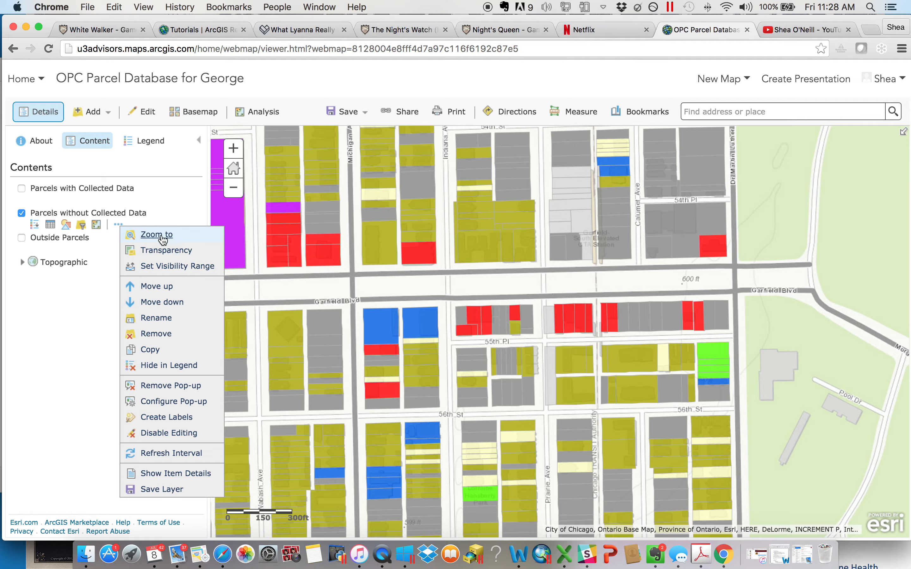
{"action": "mouse_move", "coordinate": [173, 258]}
{"action": "left_click", "coordinate": [84, 379]}
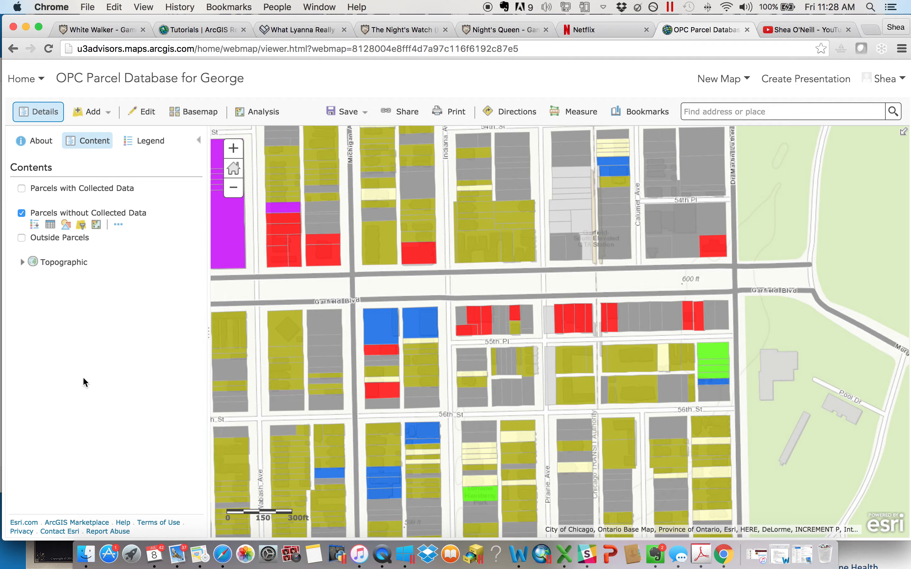
Step: Inspect all the attributes of the red commercial parcel just north of Garfield Blvd beside Indiana Ave, and close its pop-up
{"action": "left_click", "coordinate": [430, 257]}
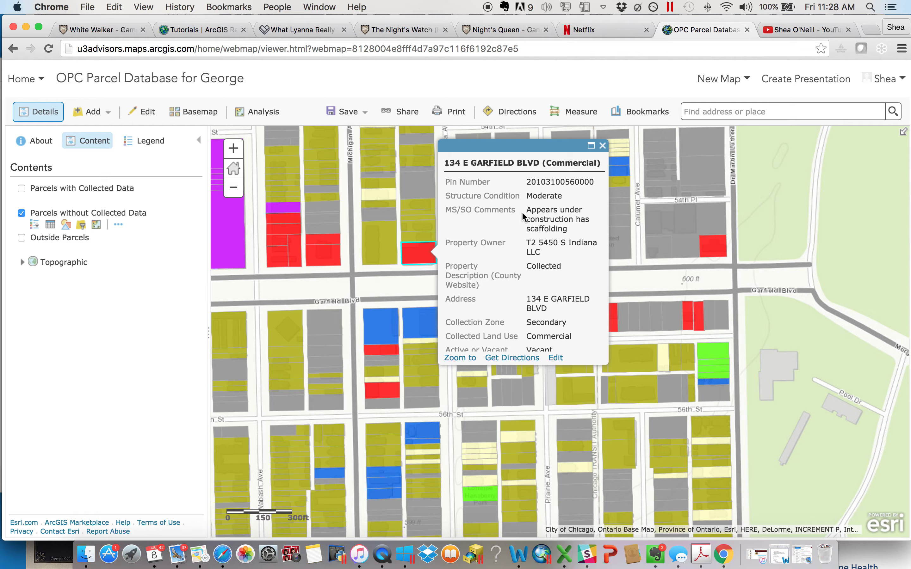
{"action": "scroll", "coordinate": [522, 213], "scroll_direction": "down", "scroll_amount": 10}
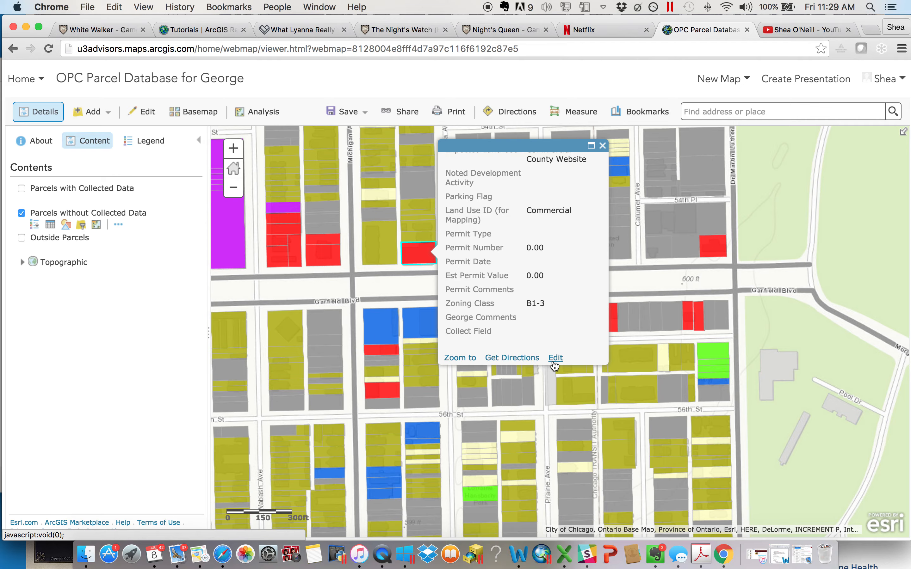
{"action": "scroll", "coordinate": [527, 226], "scroll_direction": "up", "scroll_amount": 5}
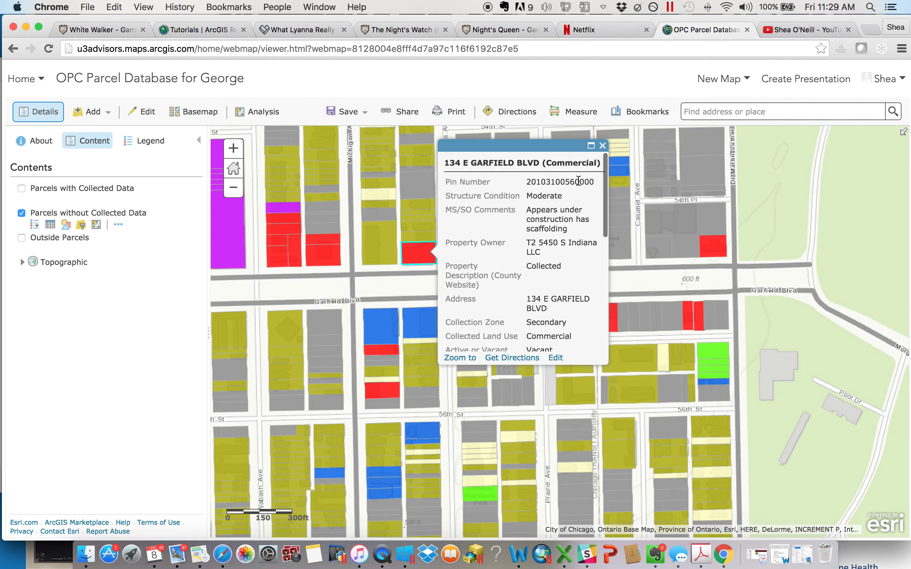
{"action": "left_click", "coordinate": [603, 146]}
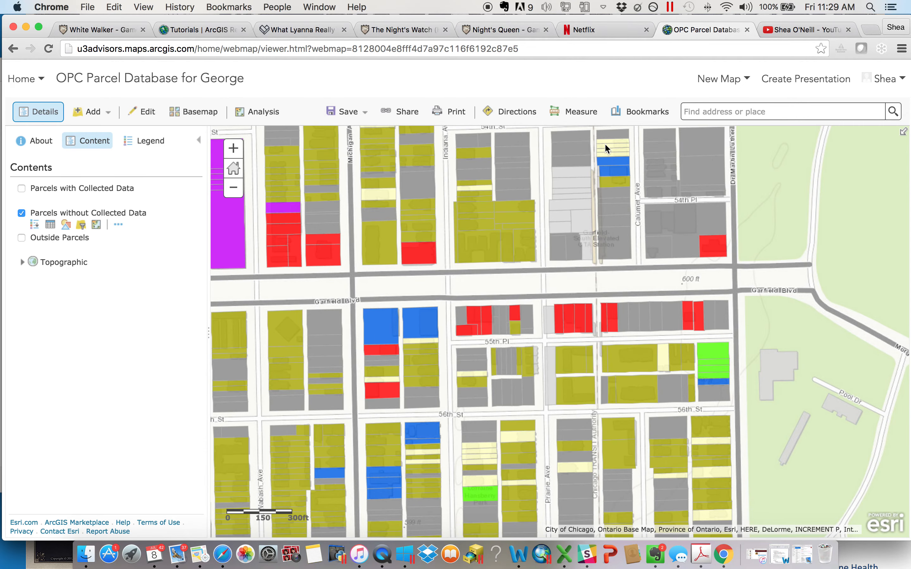
Step: Open the pop-up configuration of the Parcels without Collected Data layer, and look at the display choices for its contents
{"action": "left_click", "coordinate": [117, 225]}
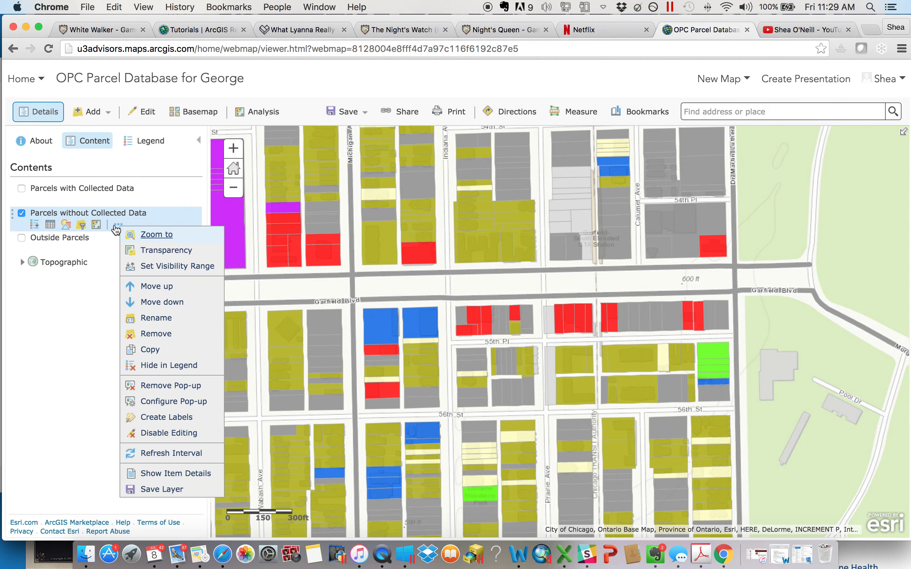
{"action": "left_click", "coordinate": [163, 401]}
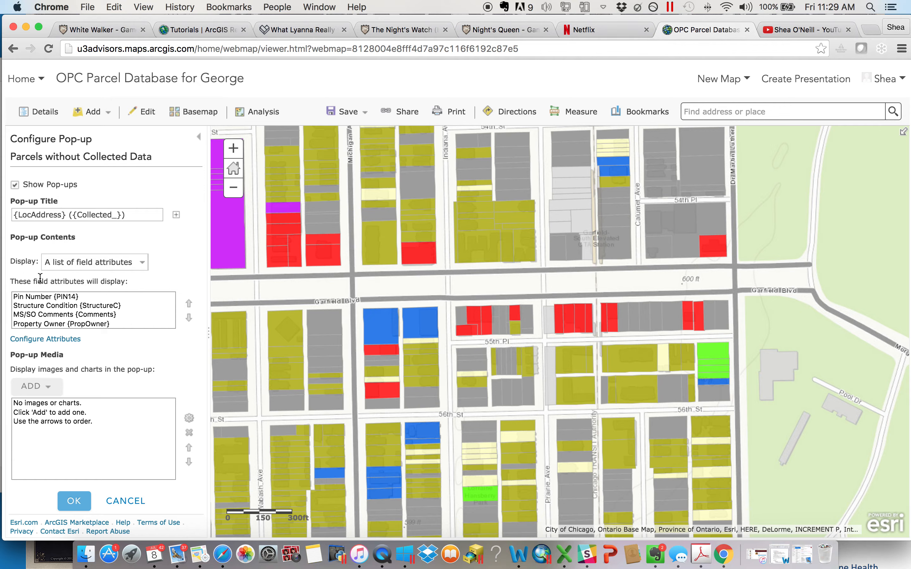
{"action": "left_click", "coordinate": [143, 263]}
{"action": "left_click", "coordinate": [162, 249]}
Step: Hide the Collect Field attribute from the pop-up display, restore it, and accept the pop-up configuration
{"action": "left_click", "coordinate": [75, 340]}
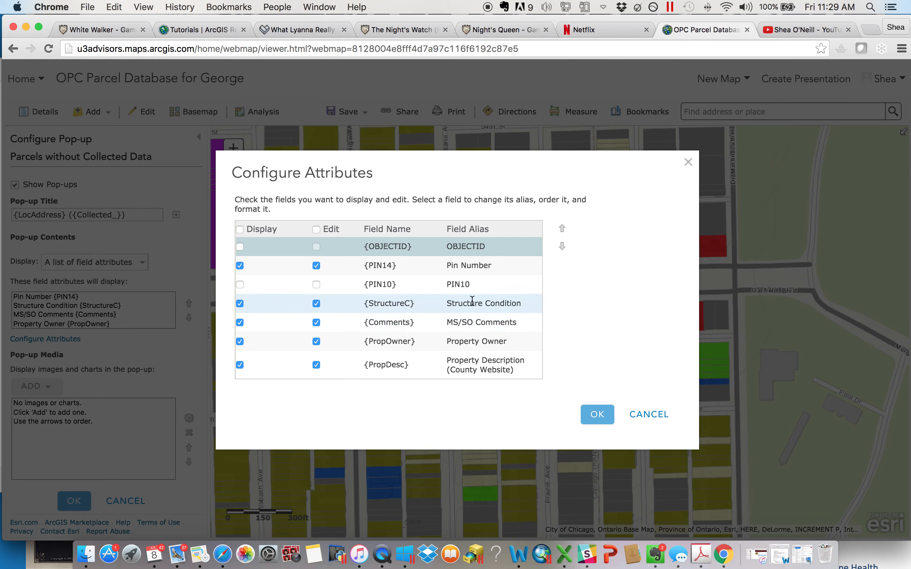
{"action": "scroll", "coordinate": [336, 308], "scroll_direction": "down", "scroll_amount": 15}
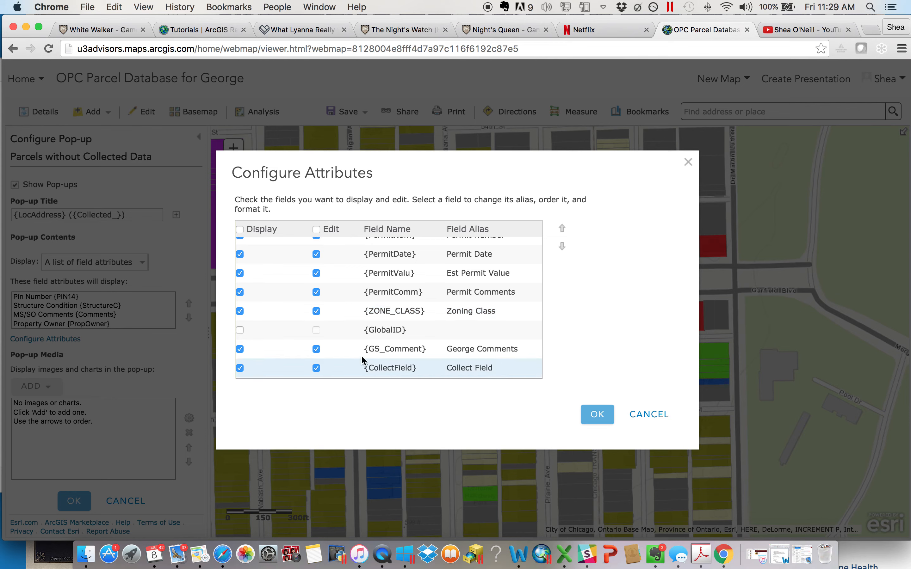
{"action": "left_click", "coordinate": [240, 368]}
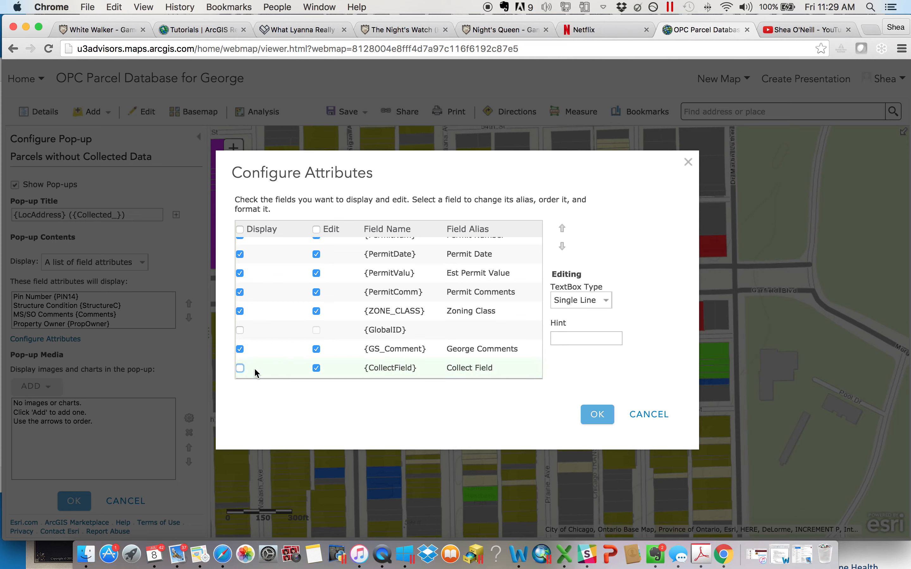
{"action": "left_click", "coordinate": [240, 368]}
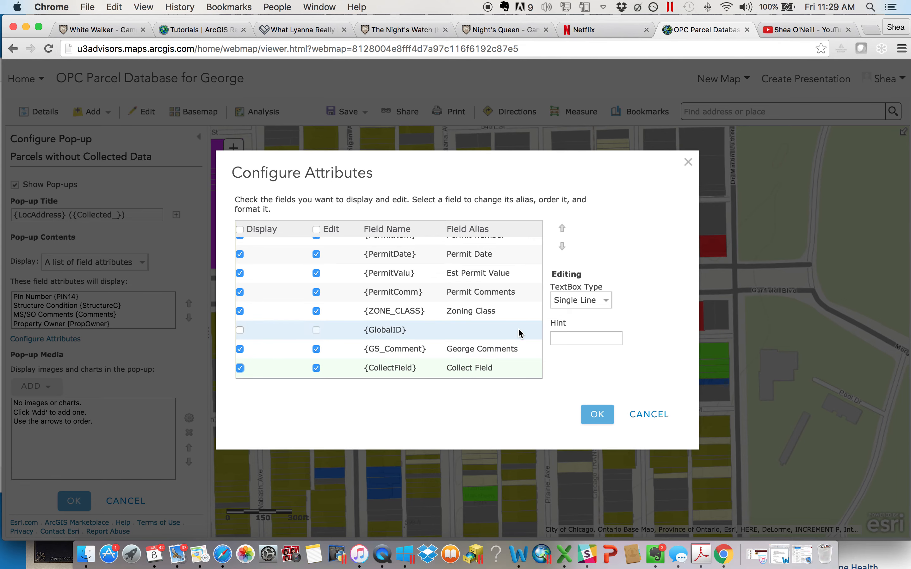
{"action": "scroll", "coordinate": [465, 326], "scroll_direction": "up", "scroll_amount": 1}
{"action": "left_click", "coordinate": [597, 413]}
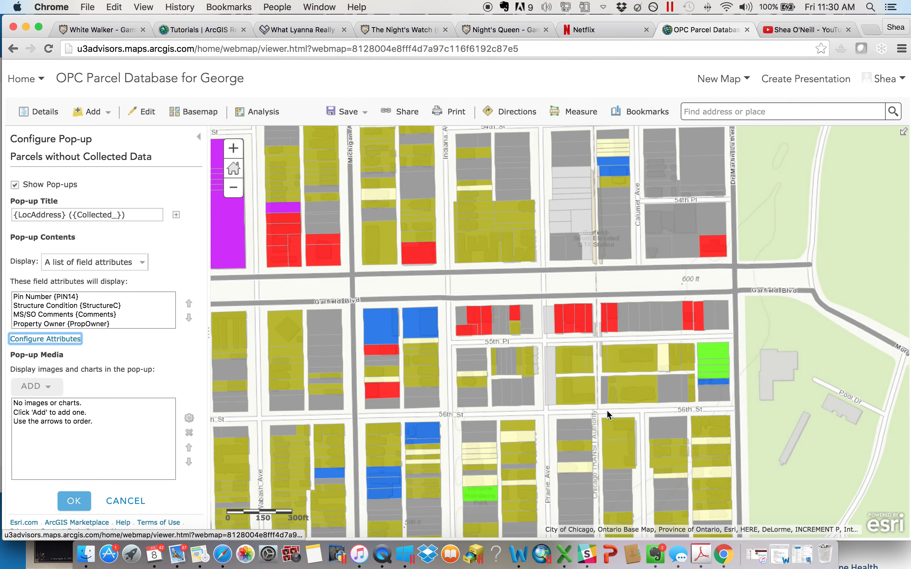
{"action": "left_click", "coordinate": [74, 502]}
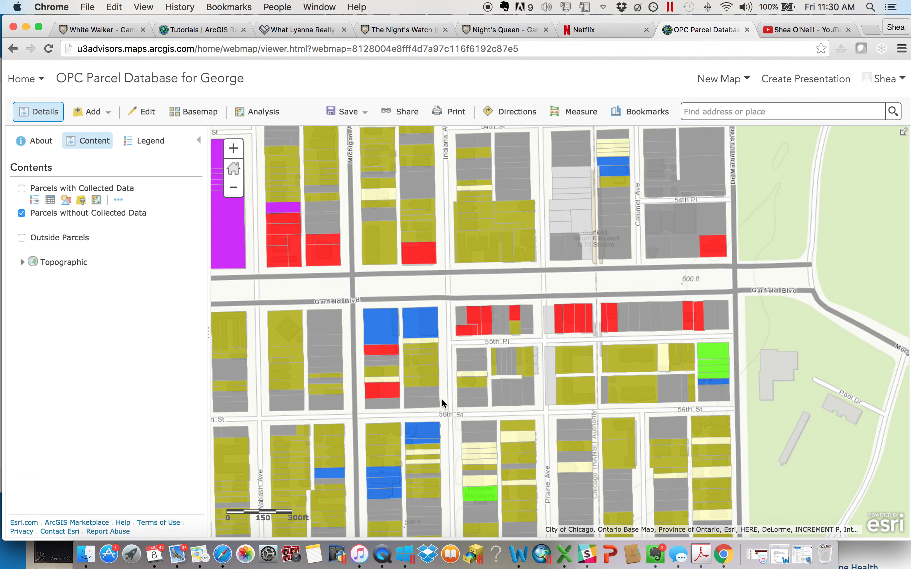
Step: Examine the attributes of the vacant parcel just north of 56th St in its pop-up, and close it
{"action": "left_click", "coordinate": [431, 395]}
{"action": "scroll", "coordinate": [539, 425], "scroll_direction": "down", "scroll_amount": 5}
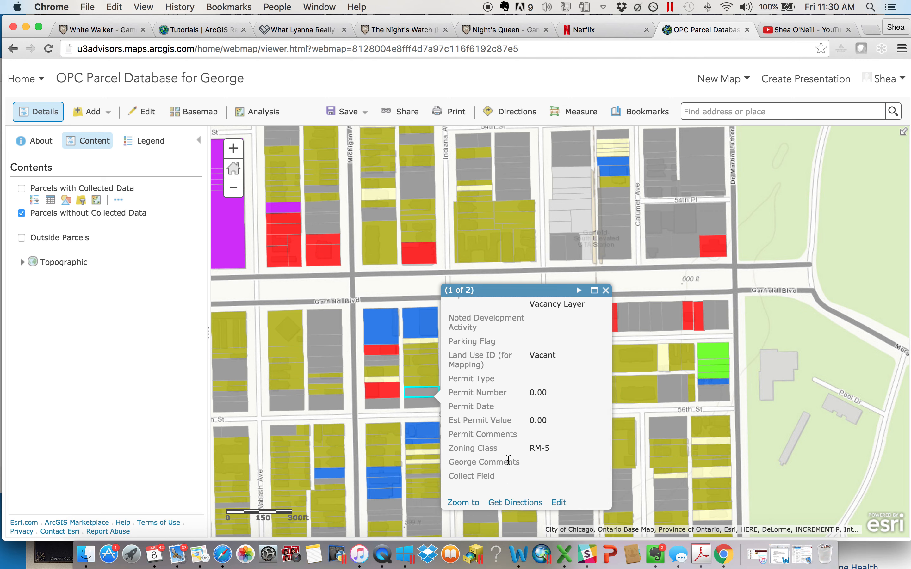
{"action": "scroll", "coordinate": [509, 457], "scroll_direction": "up", "scroll_amount": 3}
{"action": "scroll", "coordinate": [508, 458], "scroll_direction": "up", "scroll_amount": 3}
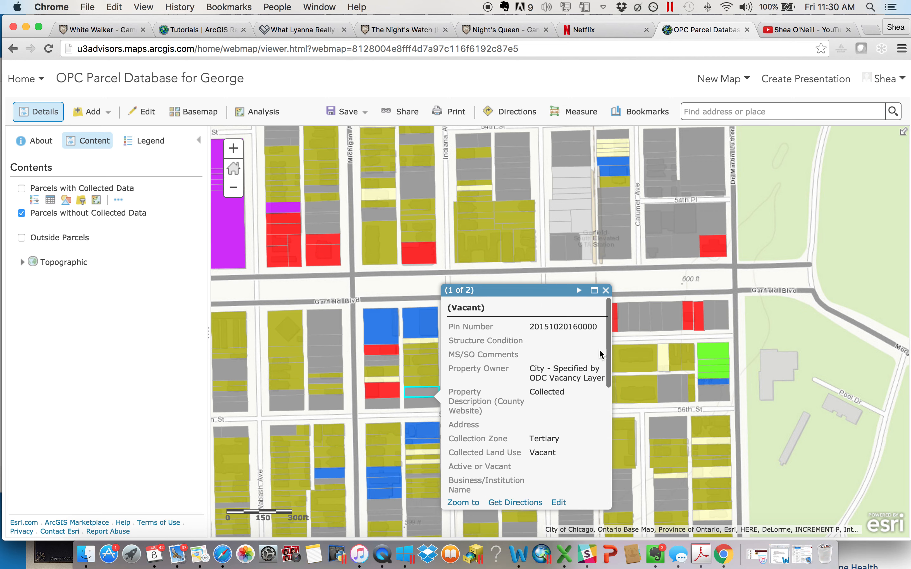
{"action": "left_click", "coordinate": [606, 290]}
{"action": "left_click", "coordinate": [119, 200]}
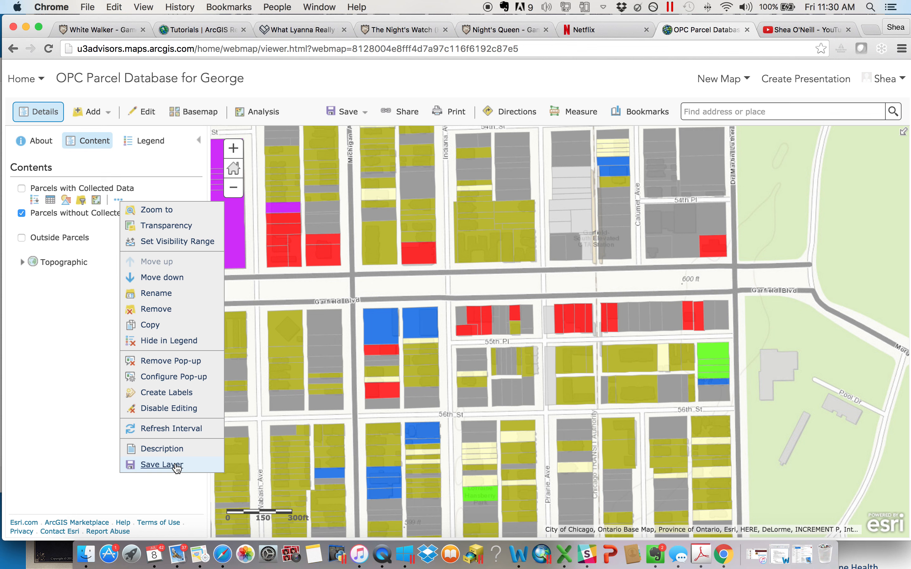
{"action": "left_click", "coordinate": [75, 441]}
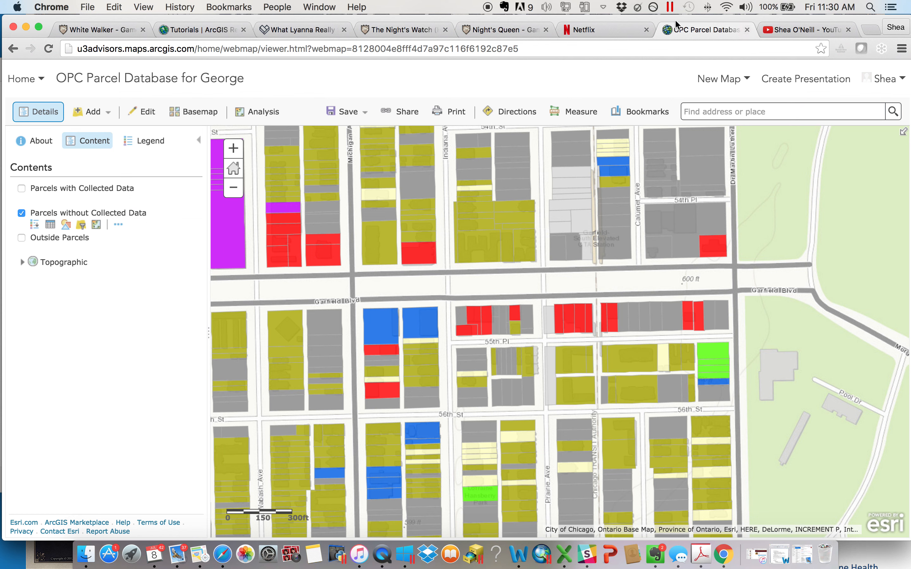